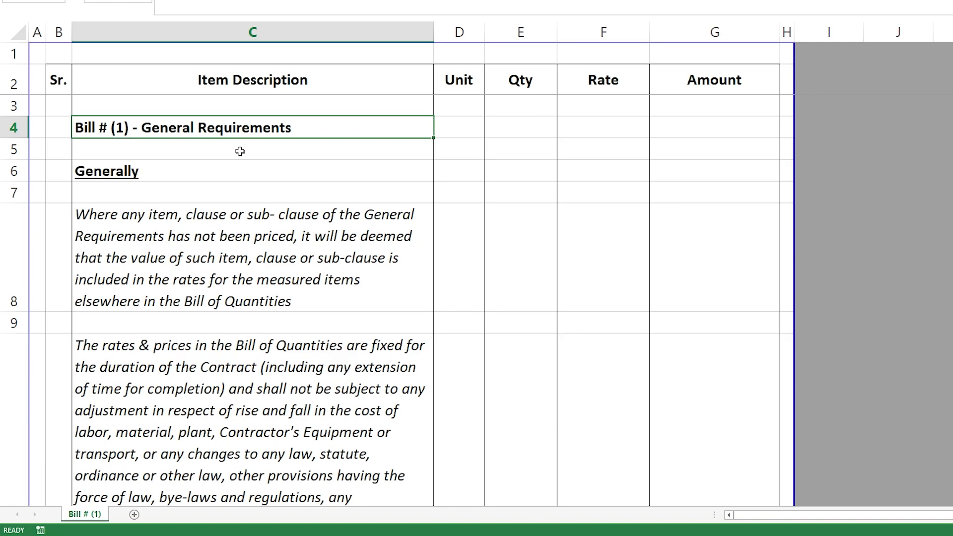
- Select the Generally, Conditions of Contract, Restrictions and Contractor's Administrative Arrangements heading rows in turn
left_click(14, 173)
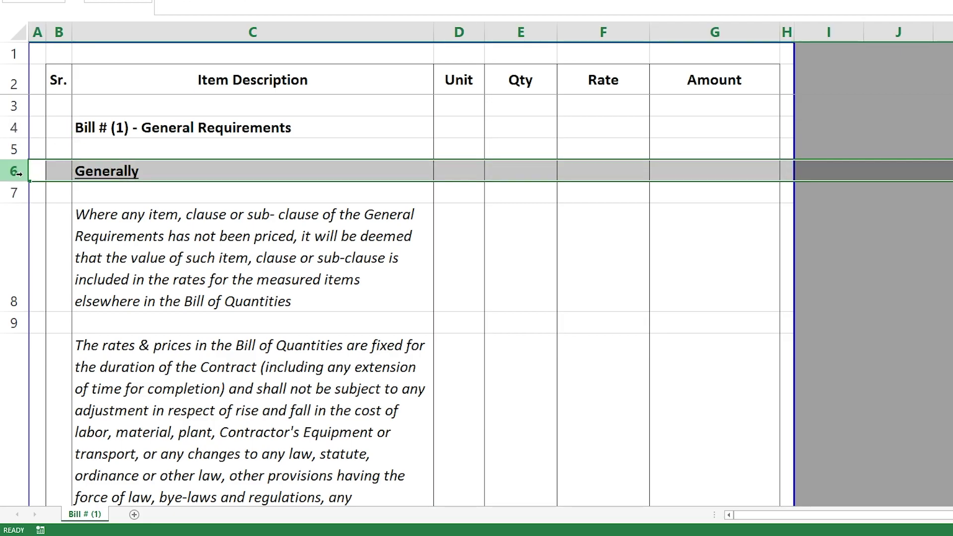
scroll(169, 243, "down", 3)
scroll(172, 244, "down", 7)
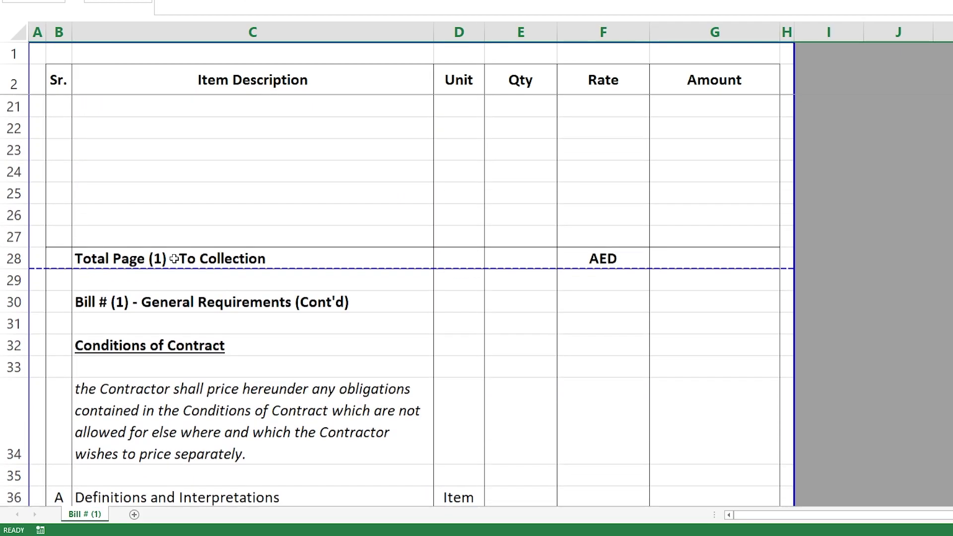
left_click(14, 279)
scroll(163, 272, "down", 8)
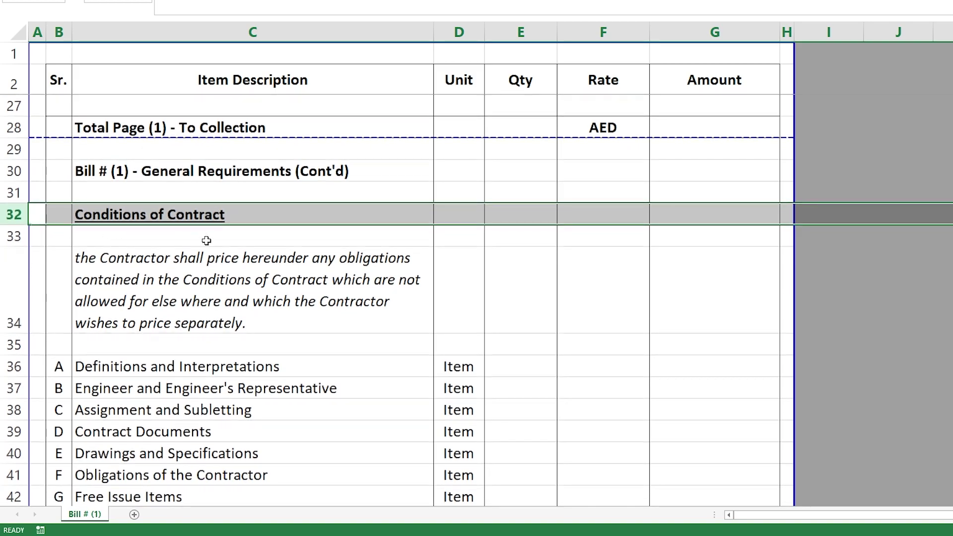
scroll(165, 278, "down", 8)
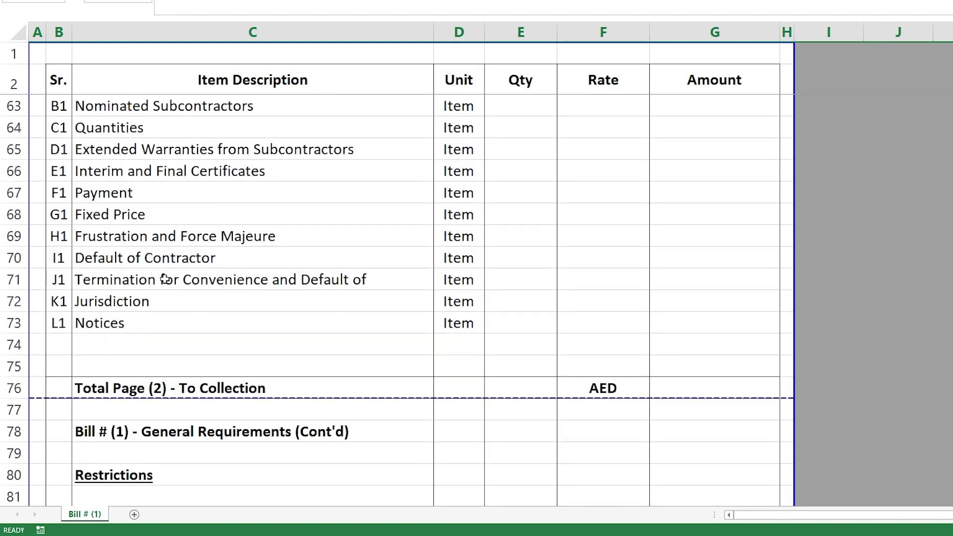
left_click(17, 281)
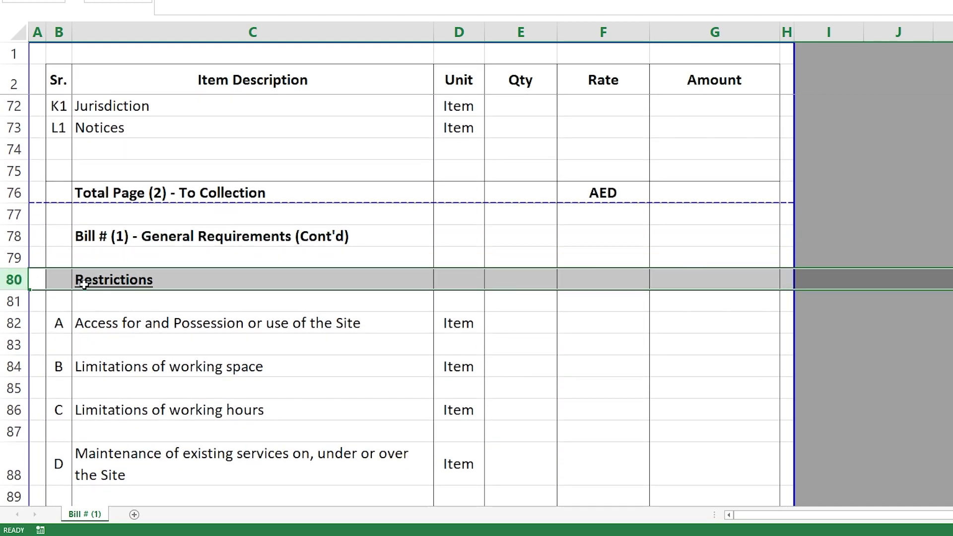
scroll(131, 293, "down", 4)
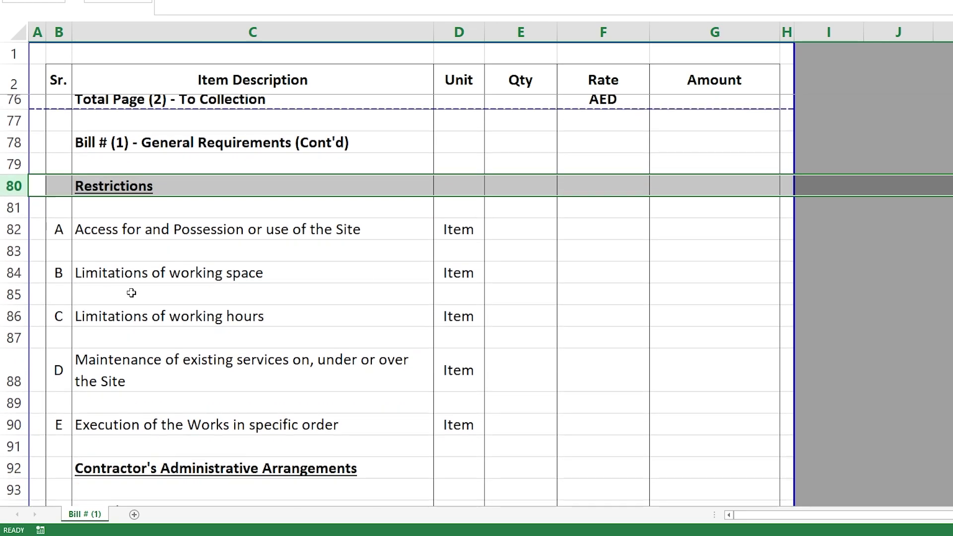
left_click(13, 301)
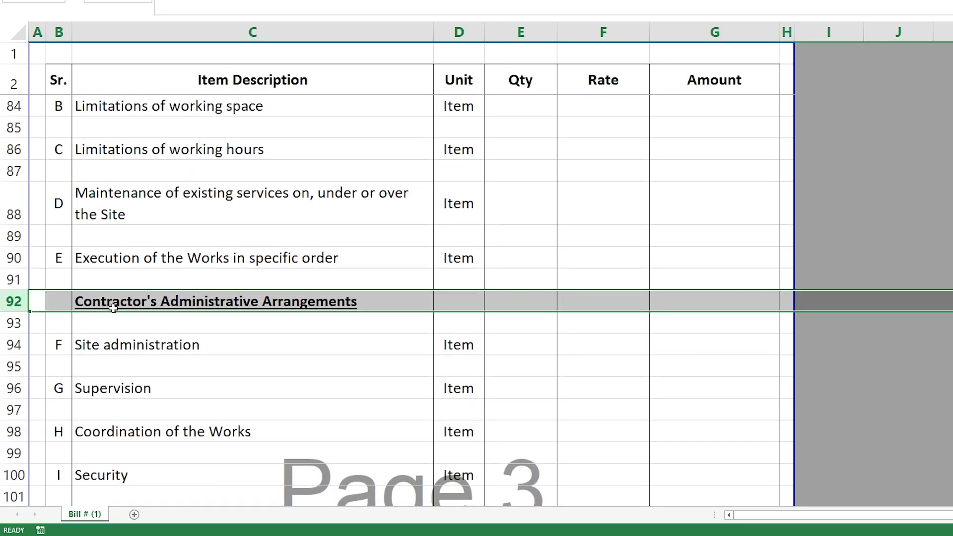
scroll(296, 308, "down", 4)
scroll(296, 309, "down", 1)
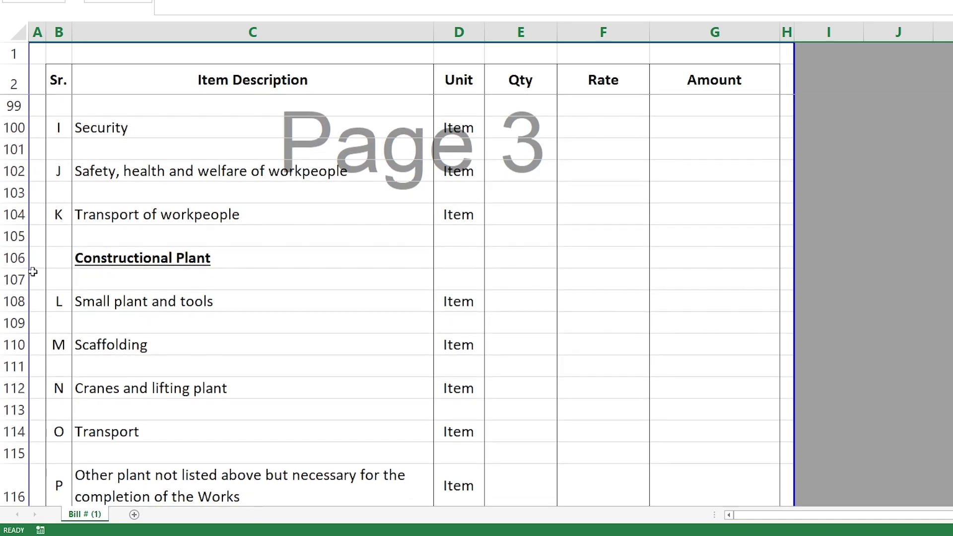
- Select the Constructional Plant through Sundry Items headings, ending on the Generally heading at row 222
left_click(15, 259)
scroll(123, 264, "down", 8)
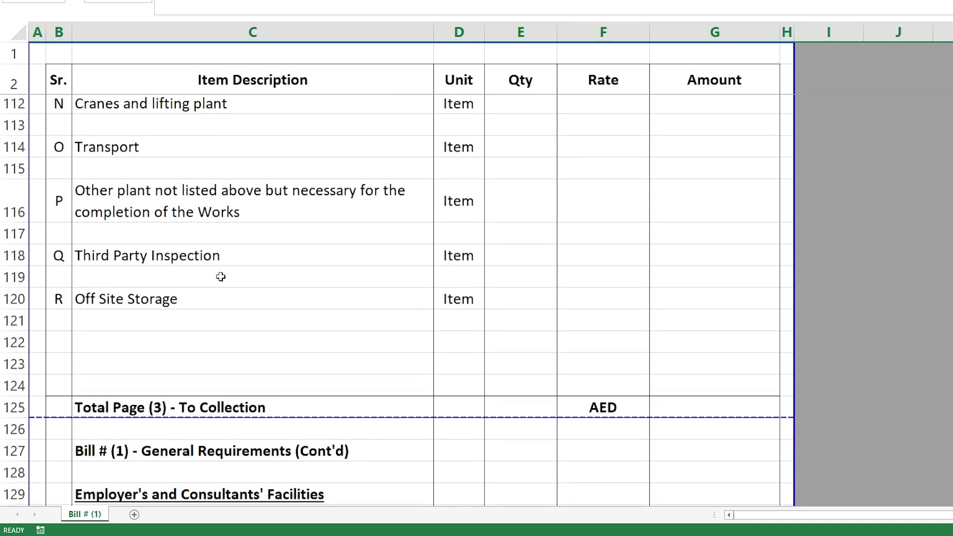
left_click(18, 237)
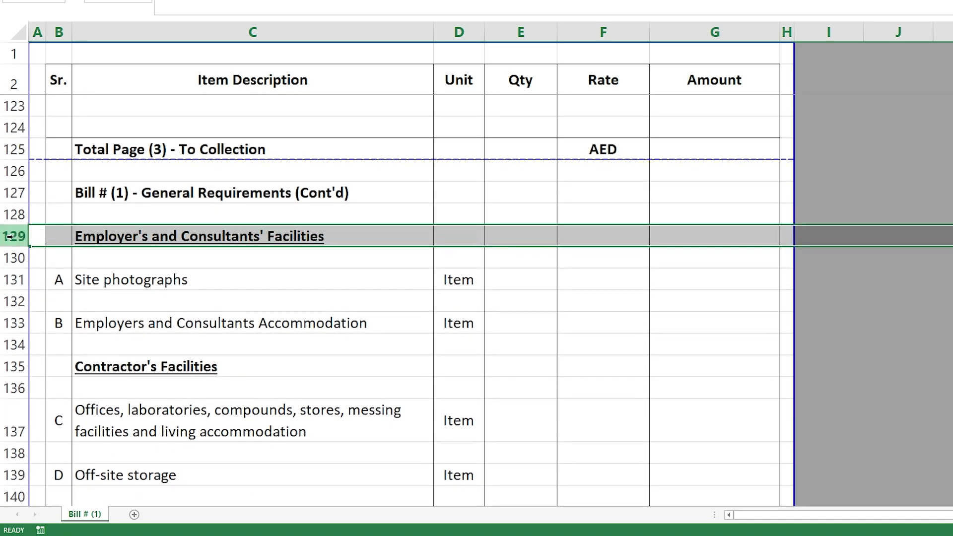
scroll(256, 250, "down", 2)
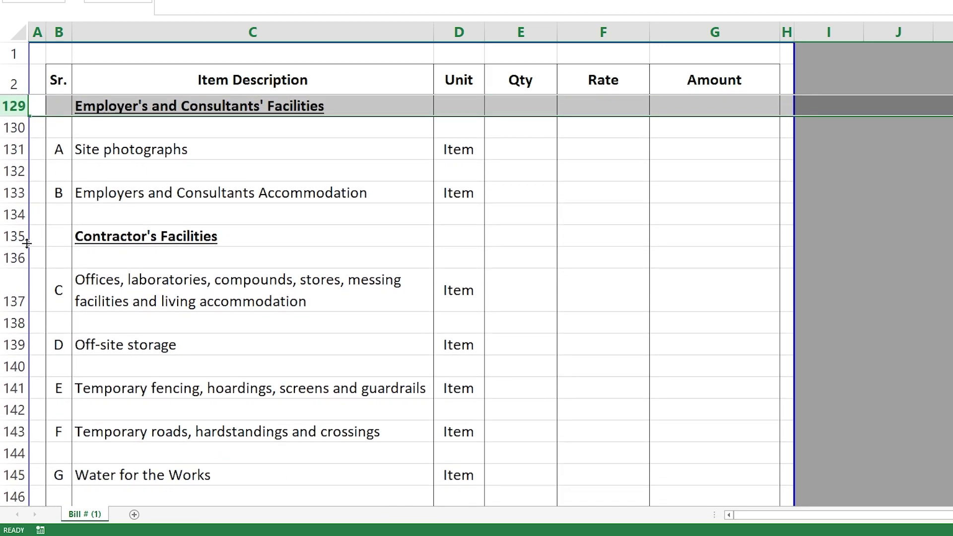
left_click(20, 237)
scroll(197, 248, "down", 5)
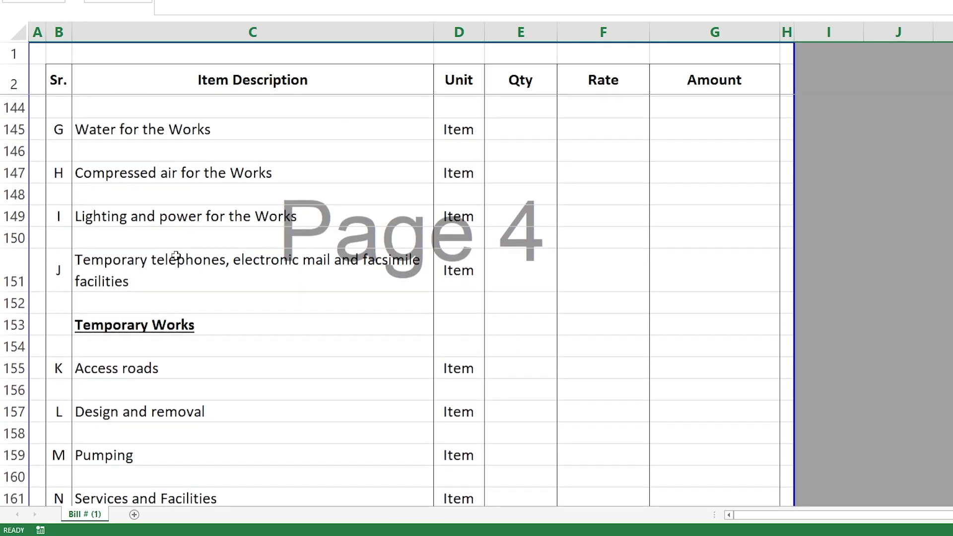
left_click(31, 320)
scroll(123, 293, "down", 5)
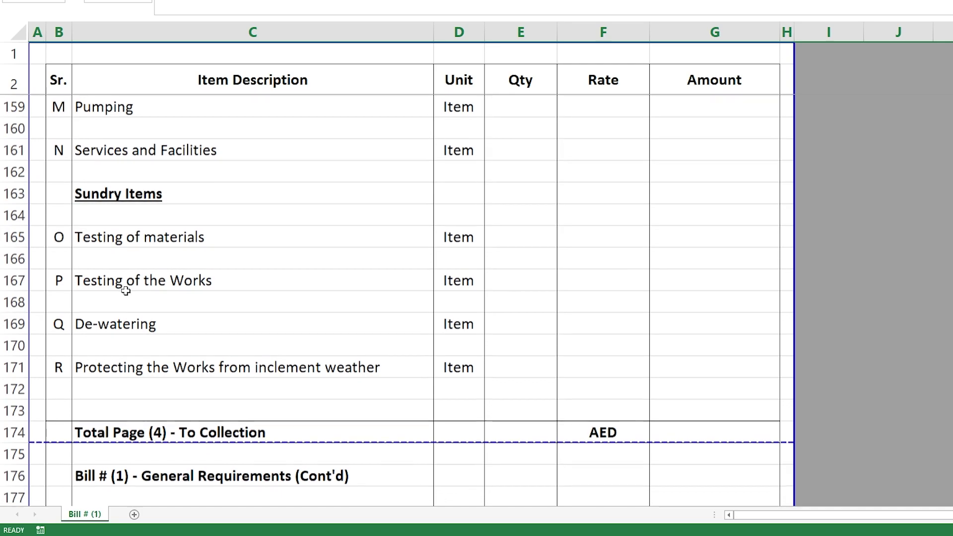
left_click(14, 193)
scroll(138, 209, "down", 10)
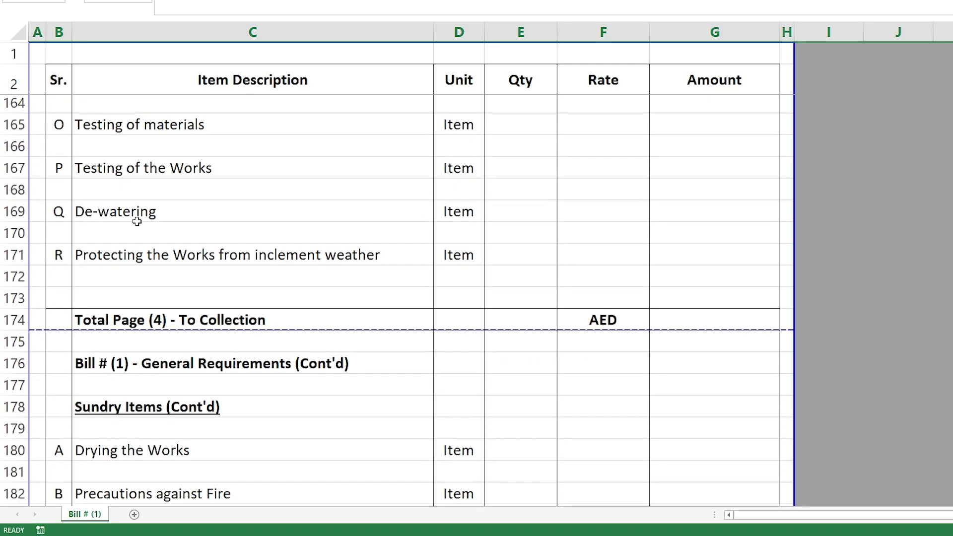
scroll(138, 228, "down", 9)
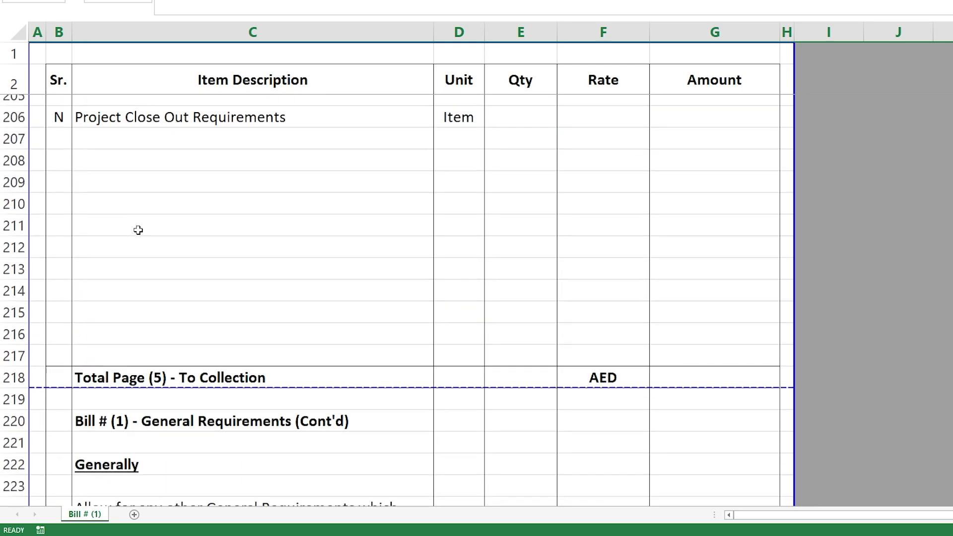
left_click(27, 236)
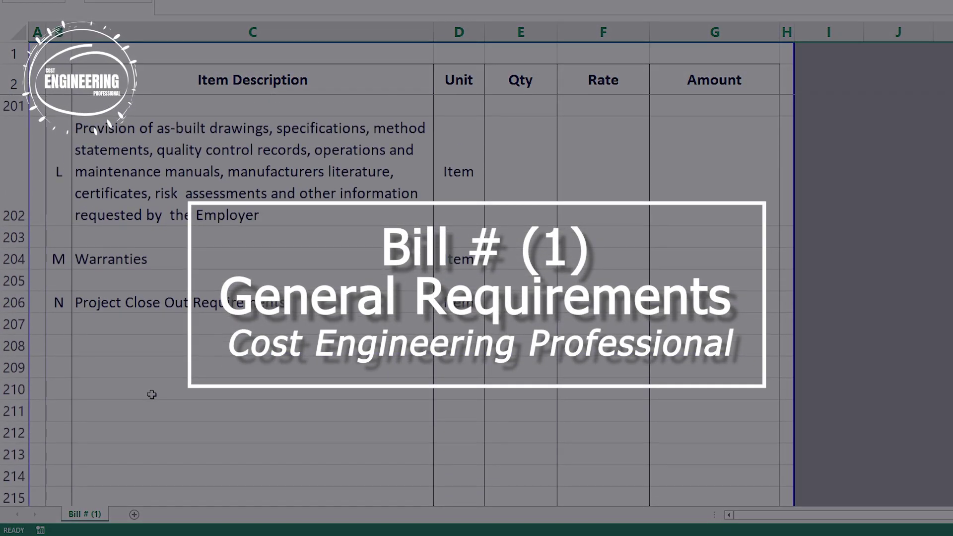
- Scroll back up to the Bill # (1) - General Requirements title at the top of the sheet
scroll(188, 381, "up", 14)
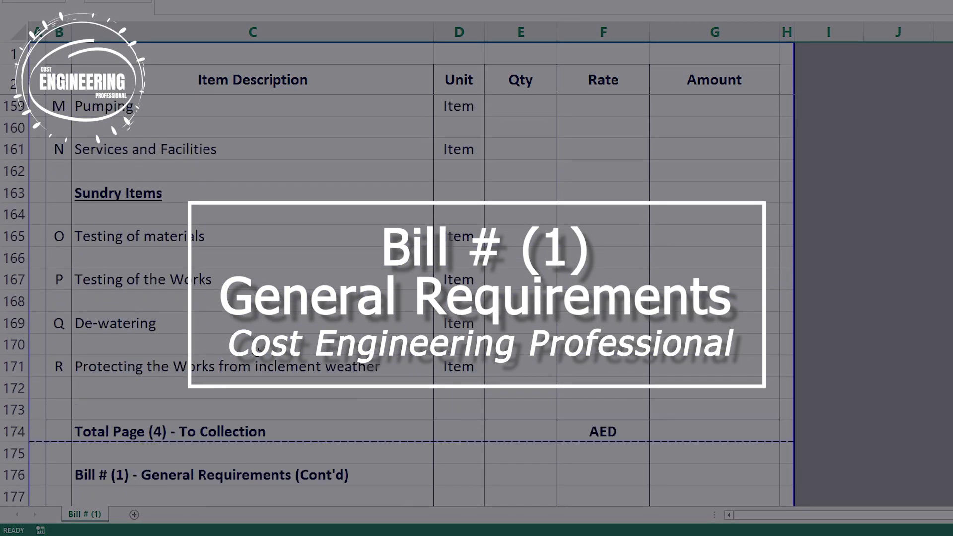
scroll(257, 351, "up", 15)
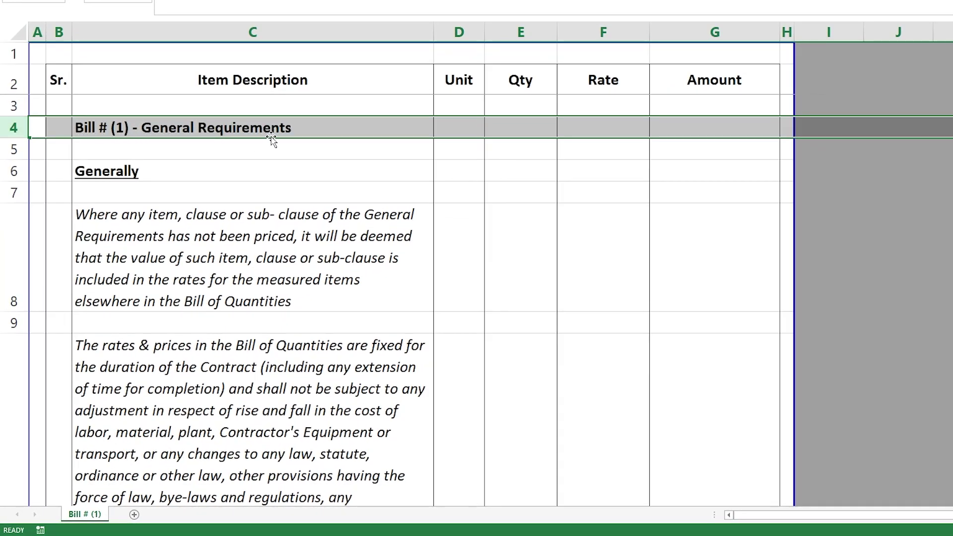
left_click(103, 170)
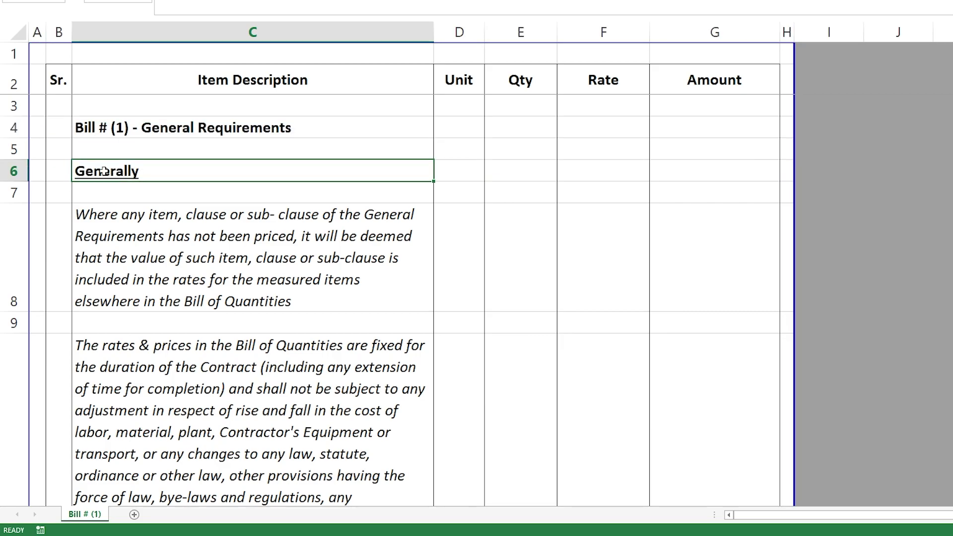
scroll(182, 266, "down", 3)
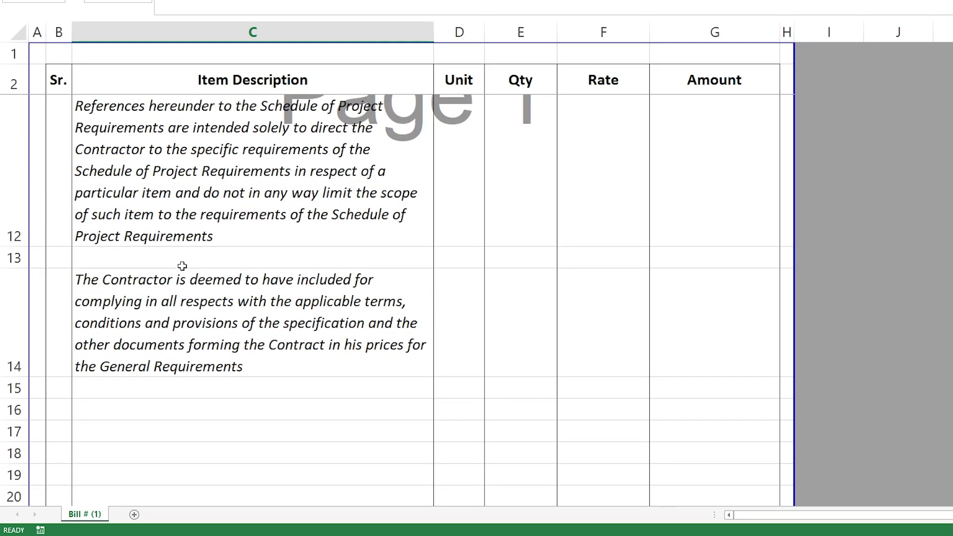
scroll(182, 266, "up", 3)
left_click(133, 242)
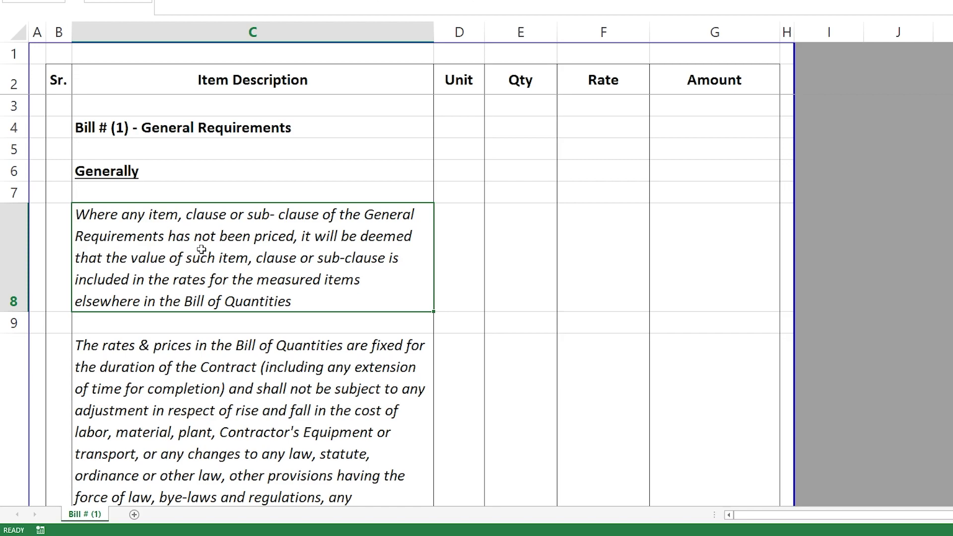
scroll(201, 249, "down", 2)
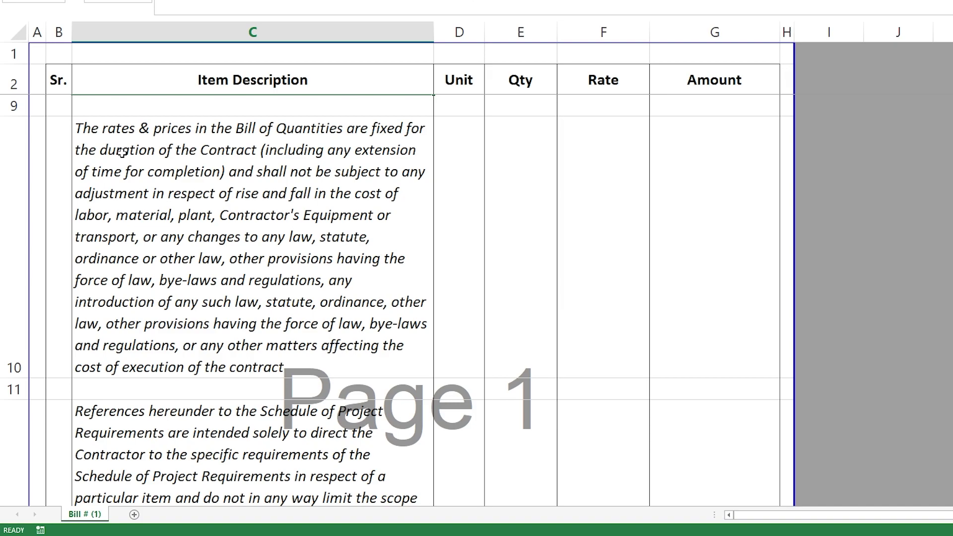
scroll(122, 152, "down", 1)
left_click(109, 123)
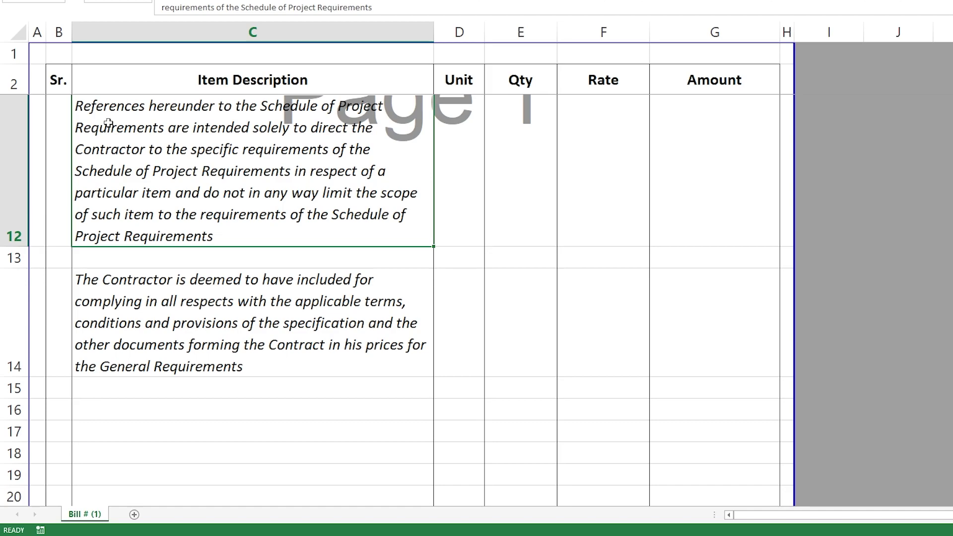
left_click(122, 292)
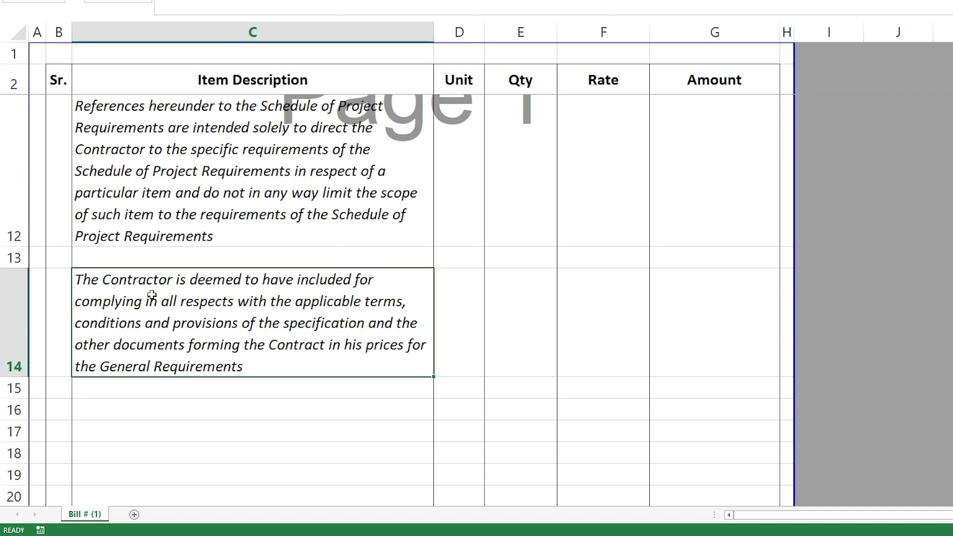
scroll(150, 294, "up", 3)
left_click(16, 172)
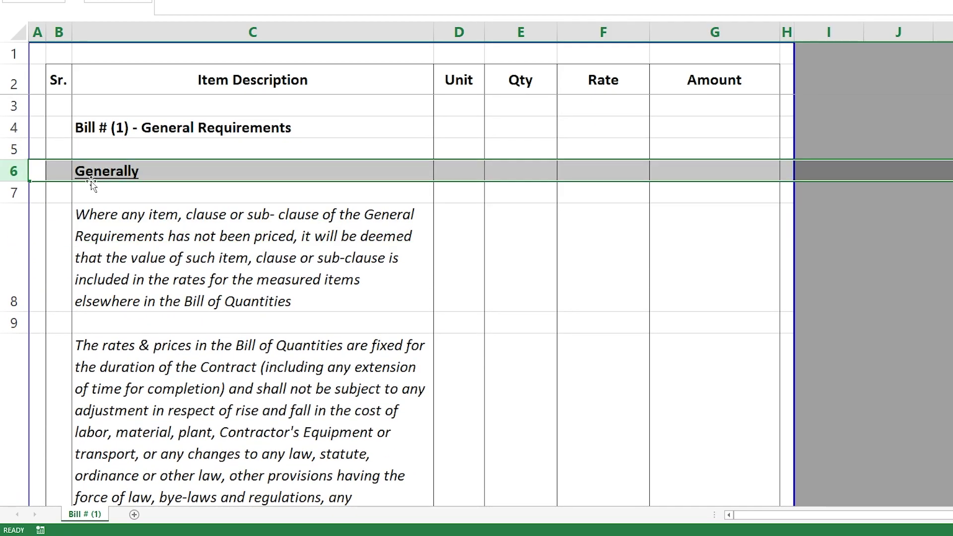
scroll(127, 272, "down", 5)
scroll(128, 272, "down", 3)
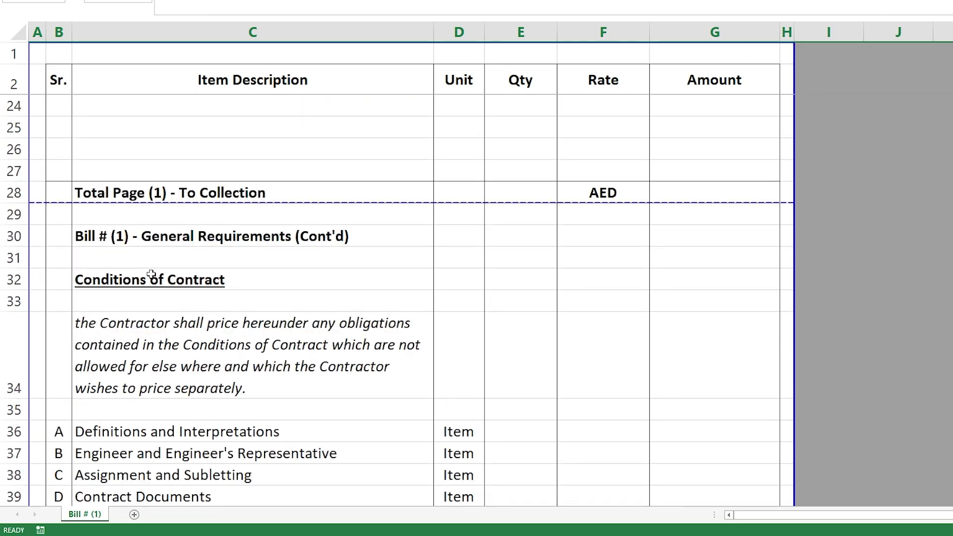
left_click(15, 280)
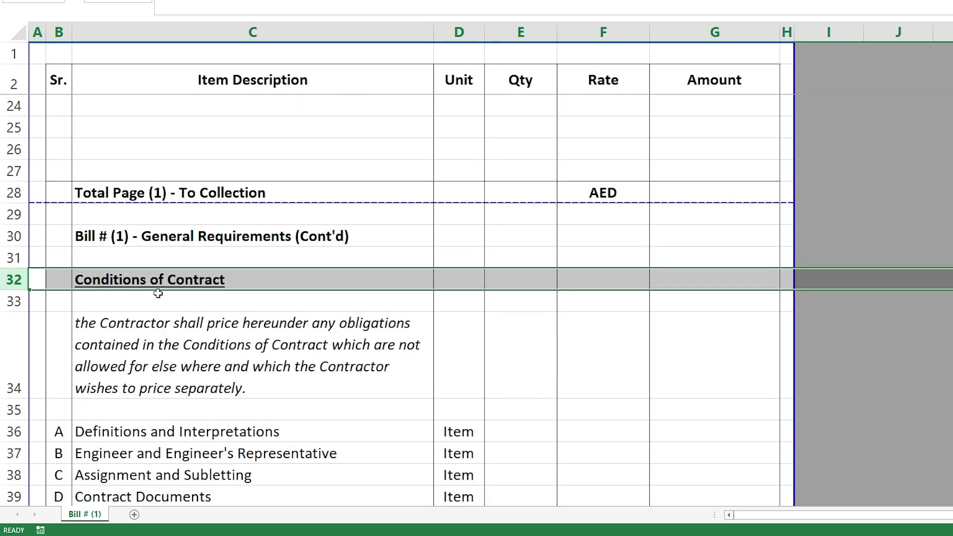
scroll(180, 288, "down", 1)
left_click(178, 286)
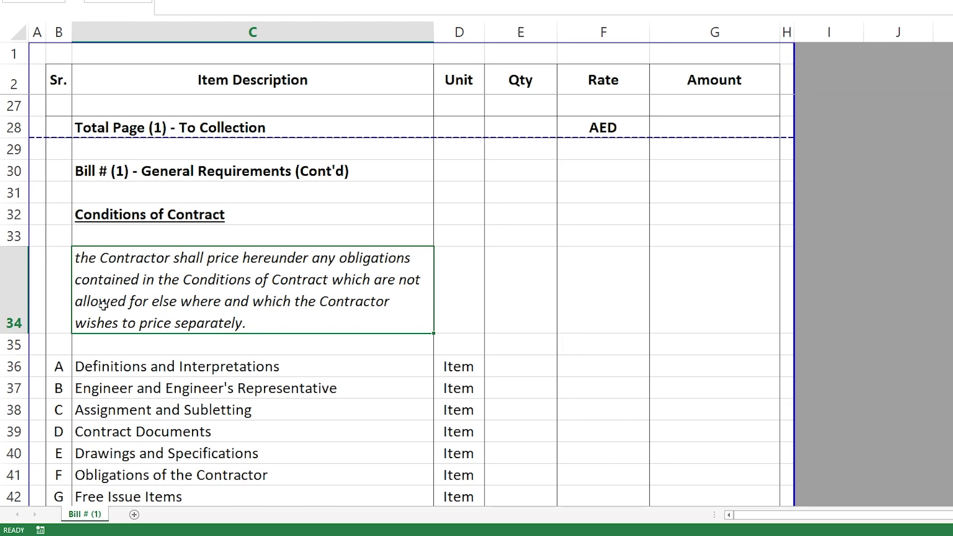
left_click_drag(222, 307, 79, 307)
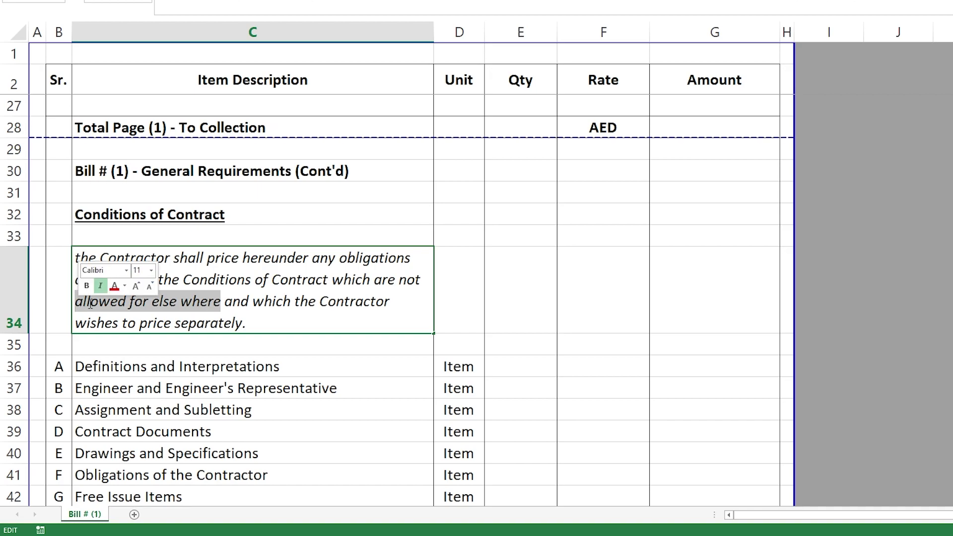
key("Escape")
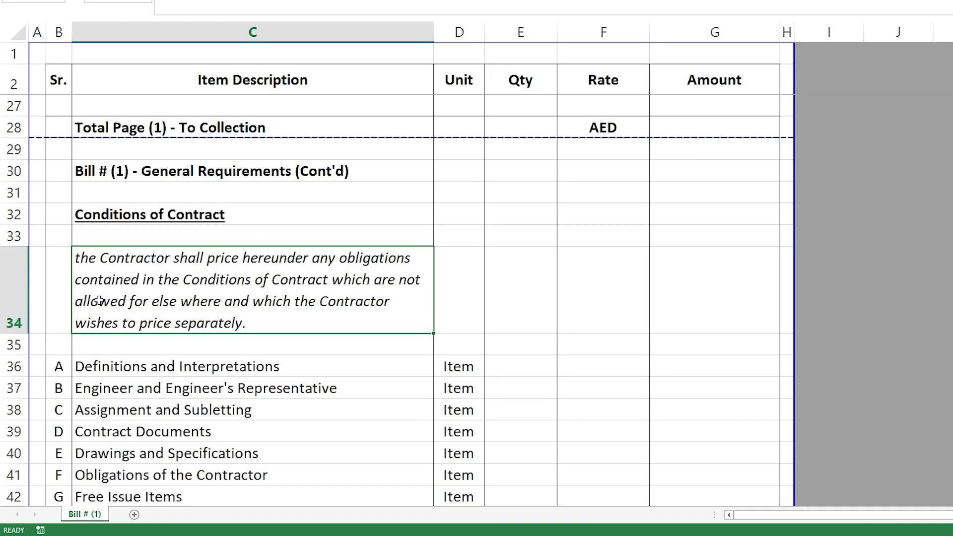
double_click(96, 302)
left_click_drag(75, 304, 221, 304)
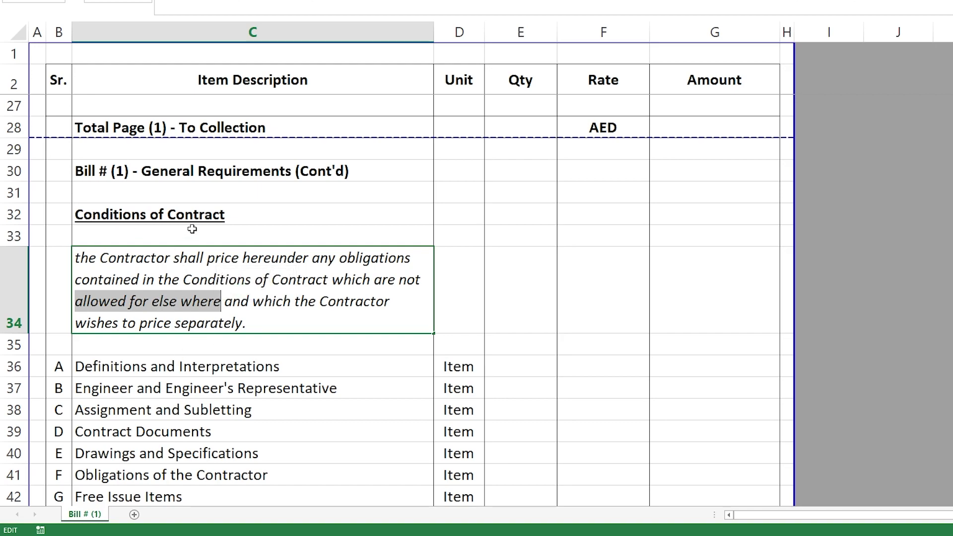
key("Escape")
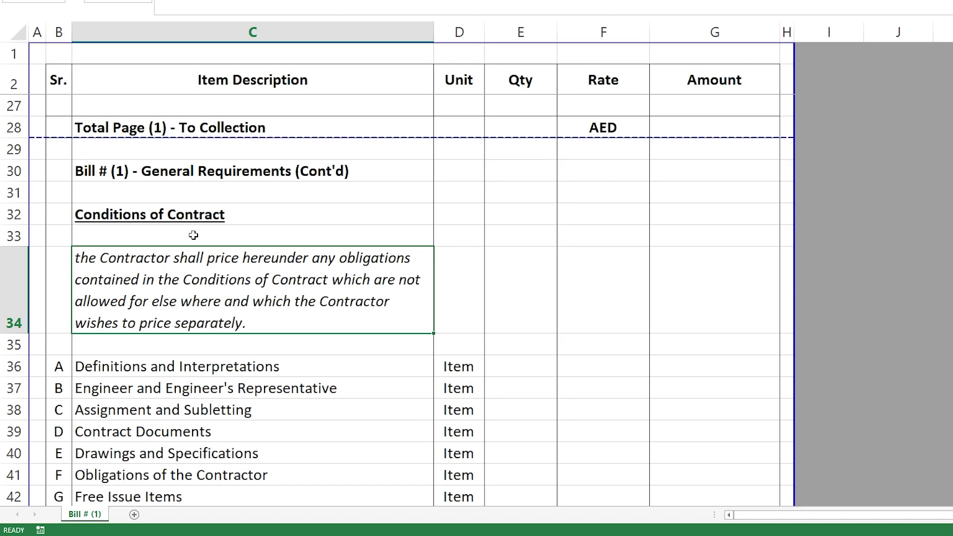
scroll(193, 235, "down", 2)
left_click_drag(132, 241, 149, 475)
scroll(153, 366, "down", 1)
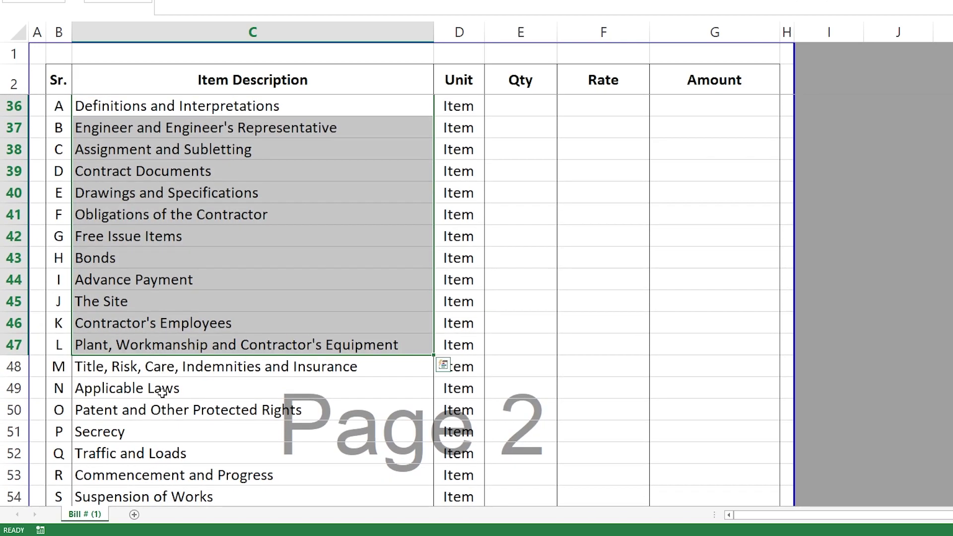
scroll(162, 392, "down", 1)
scroll(159, 385, "up", 1)
left_click(132, 235)
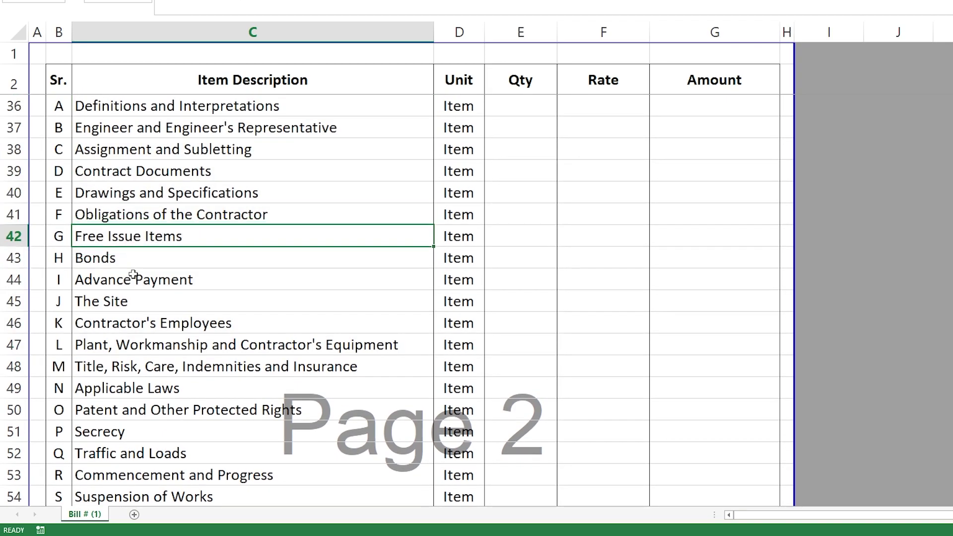
left_click(129, 302)
left_click(134, 347)
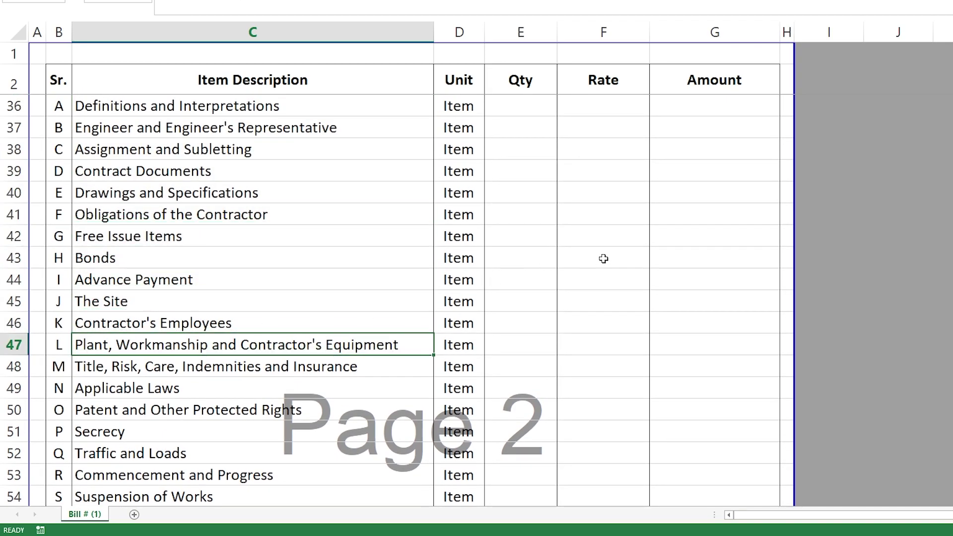
left_click(695, 261)
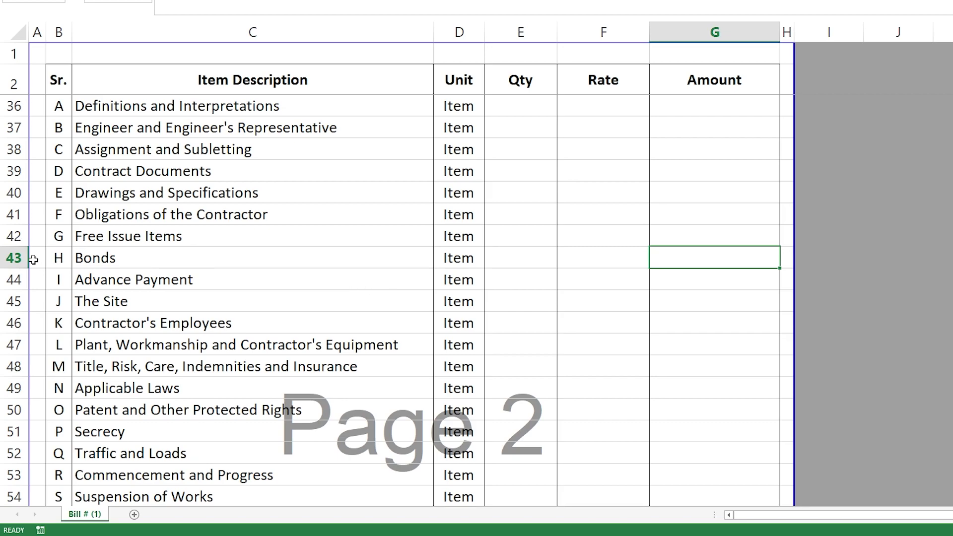
left_click(14, 258)
left_click(122, 260)
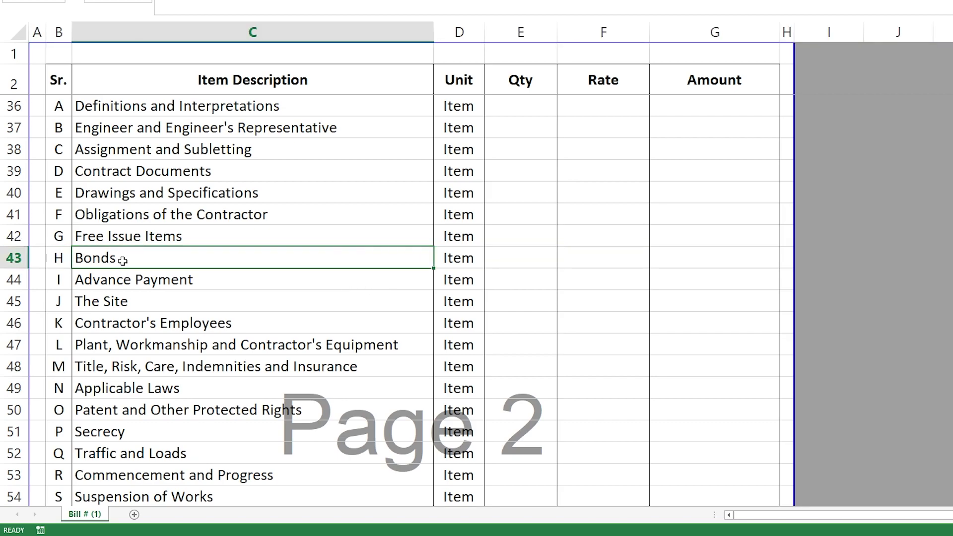
key("F2")
key("shift+Left")
key("shift+Left")
key("shift+Left")
key("shift+Left")
key("shift+Left")
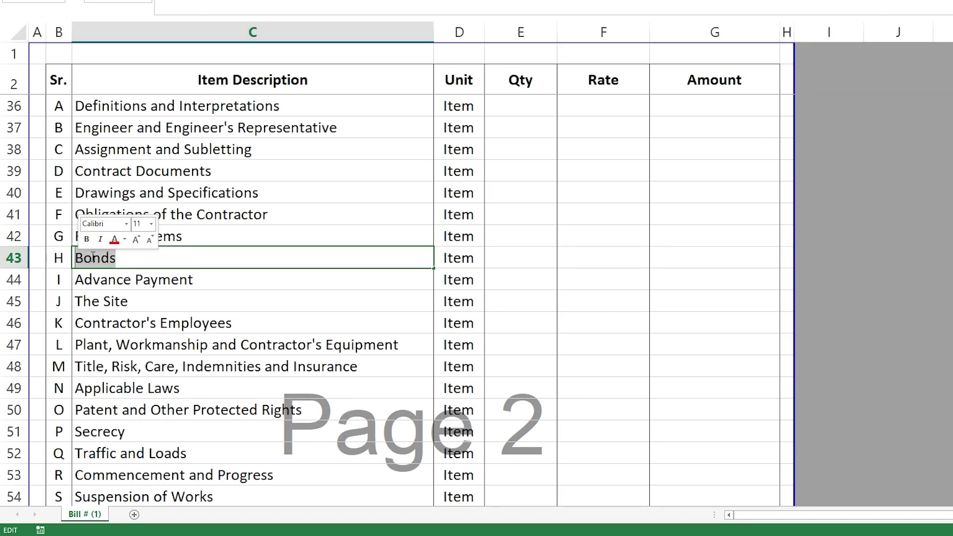
key("Escape")
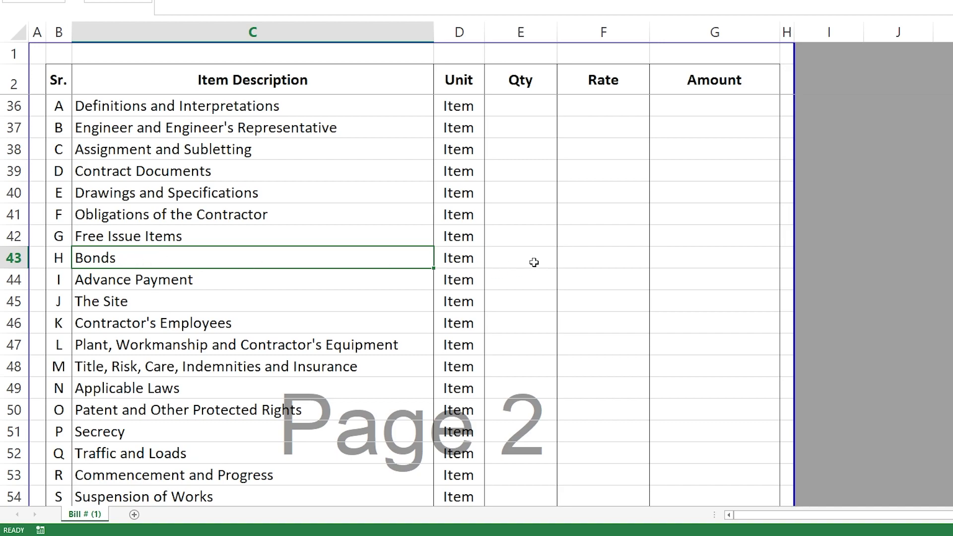
left_click_drag(533, 262, 715, 259)
left_click(710, 259)
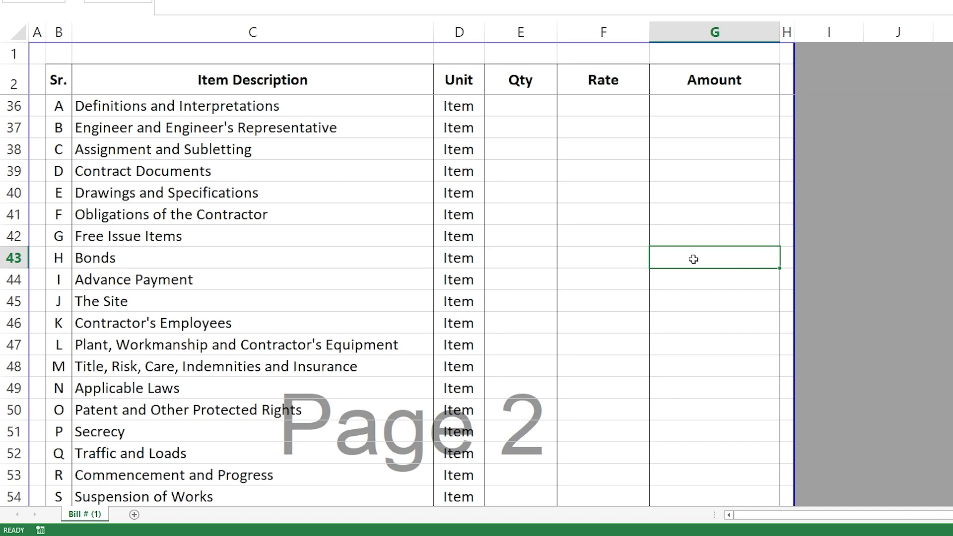
scroll(693, 259, "up", 1)
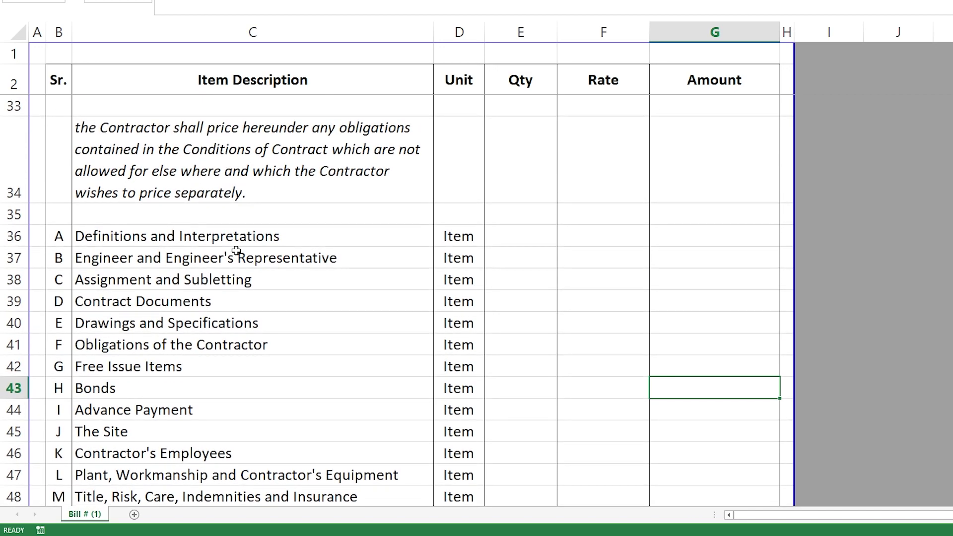
left_click(249, 239)
scroll(289, 312, "down", 1)
scroll(290, 312, "down", 1)
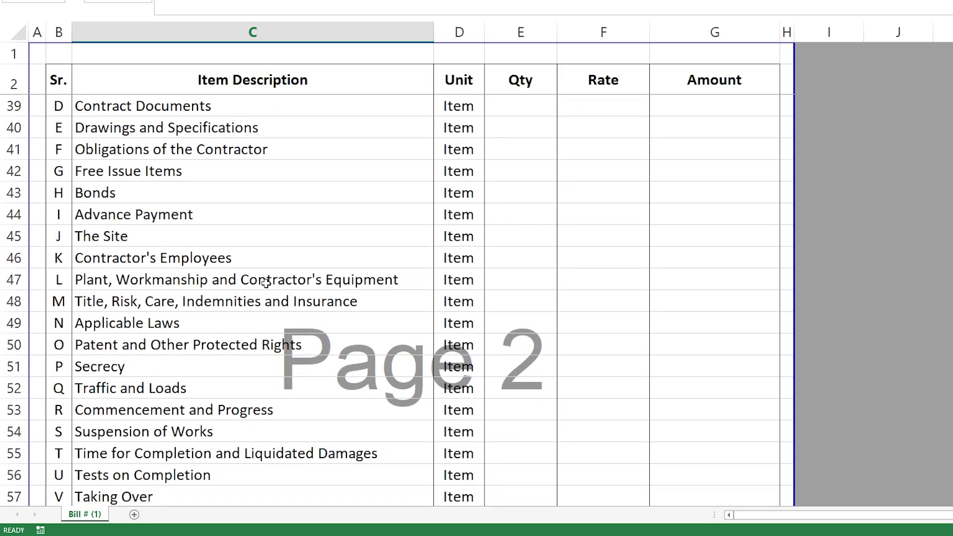
scroll(266, 283, "down", 1)
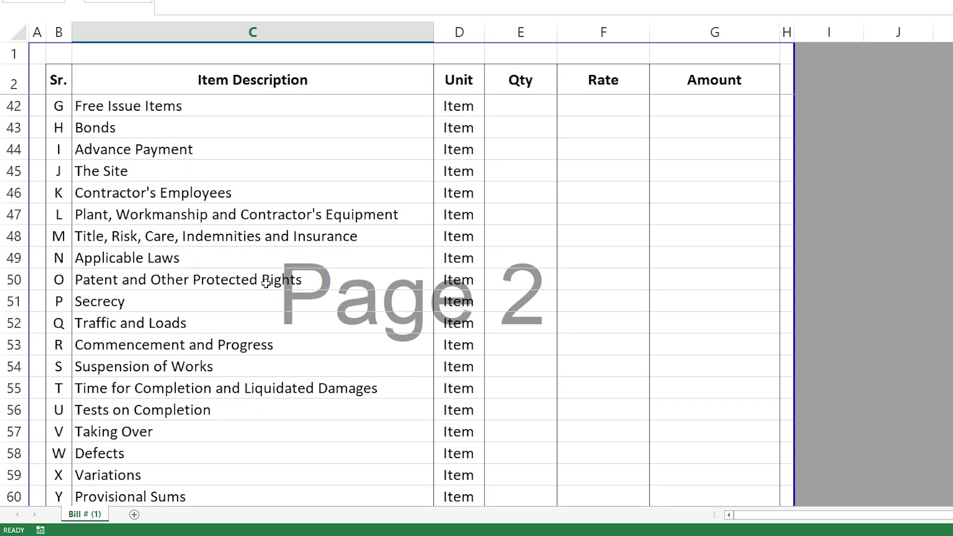
scroll(266, 282, "down", 2)
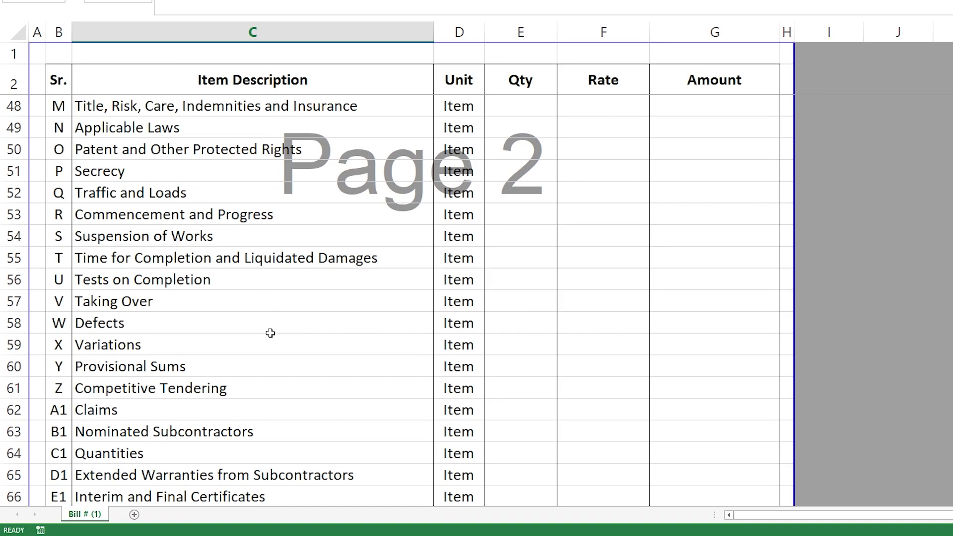
scroll(270, 333, "down", 1)
left_click(684, 327)
scroll(334, 341, "down", 1)
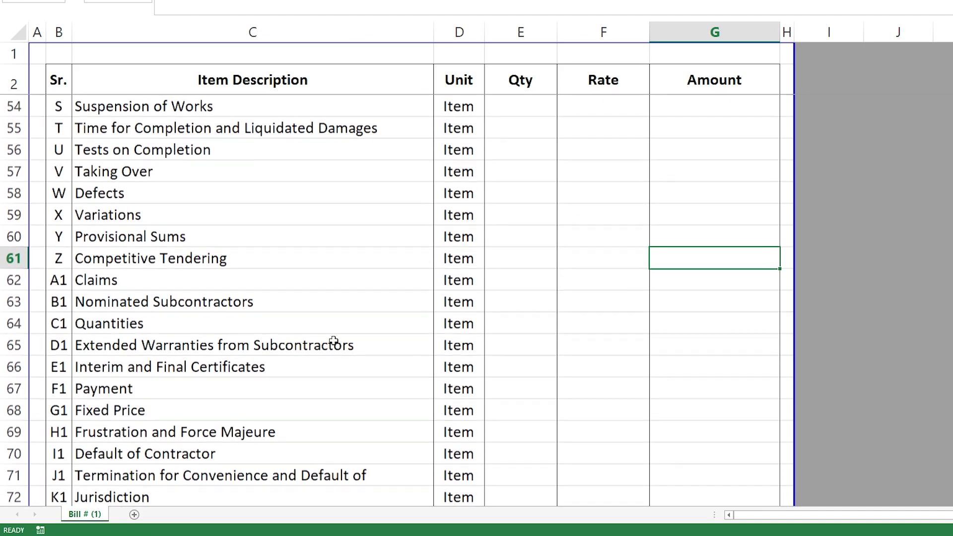
left_click_drag(162, 126, 132, 326)
scroll(166, 335, "down", 1)
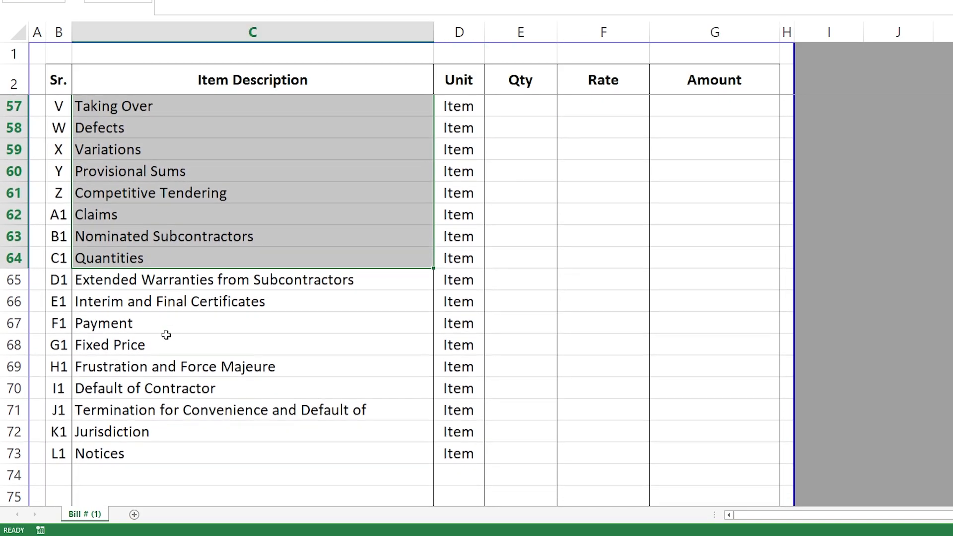
scroll(166, 335, "down", 1)
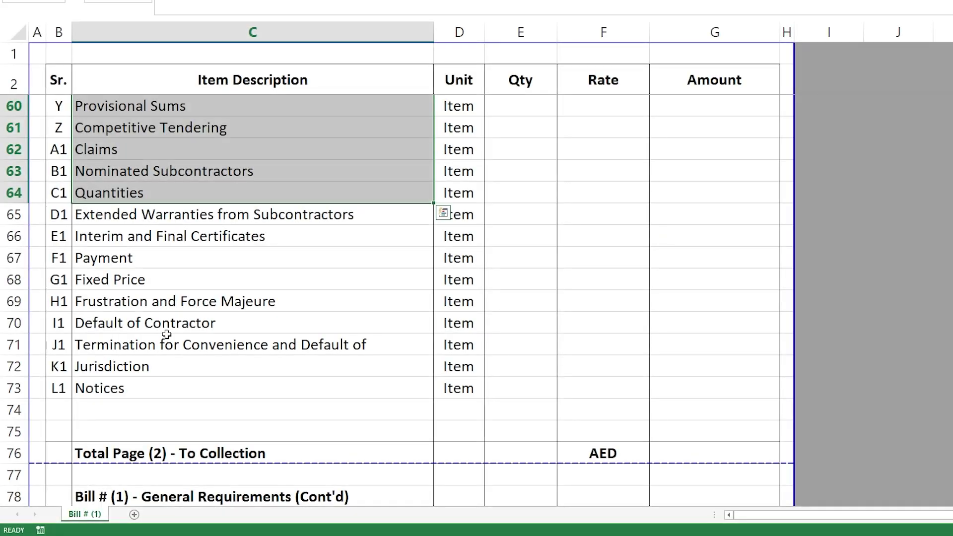
scroll(167, 335, "up", 5)
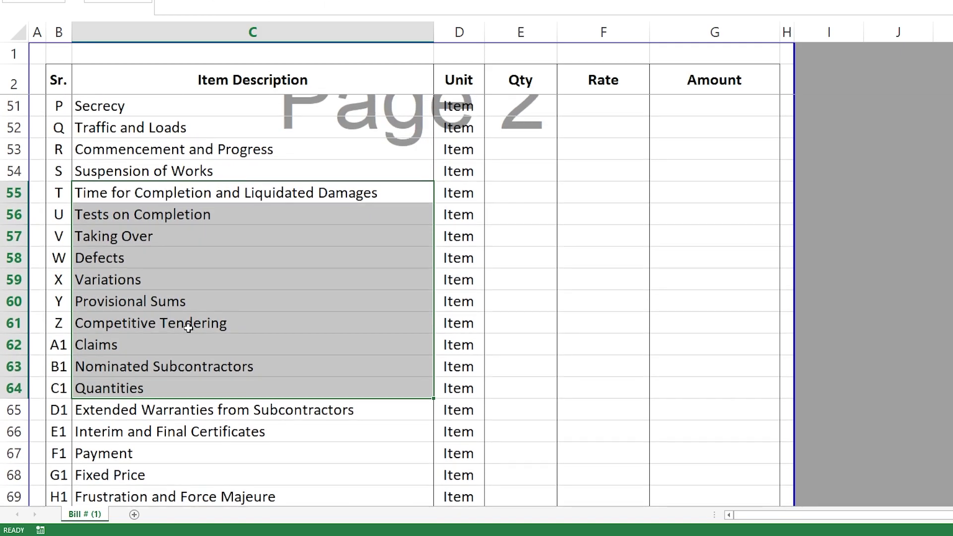
scroll(181, 290, "up", 5)
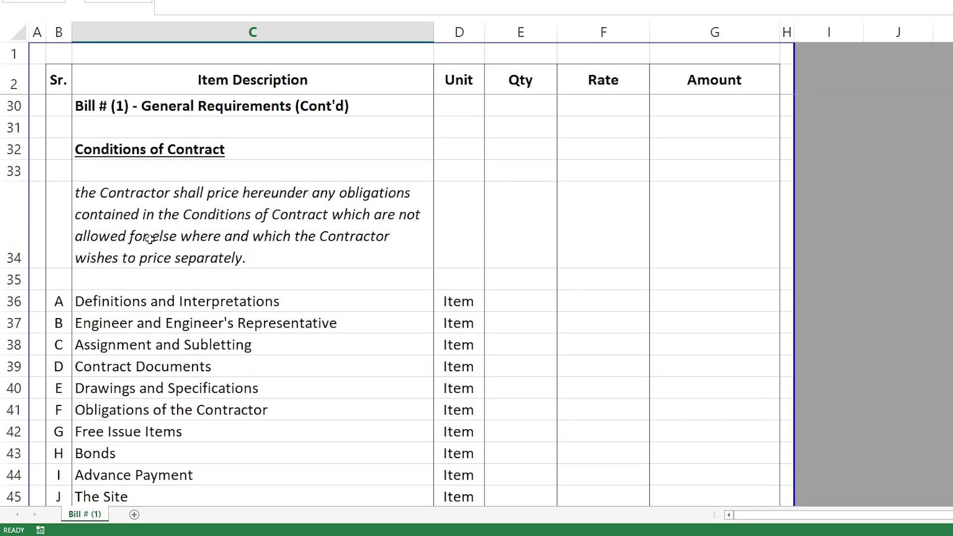
- Highlight the Conditions of Contract heading and its Amount cells from The Site to Variations
left_click(14, 150)
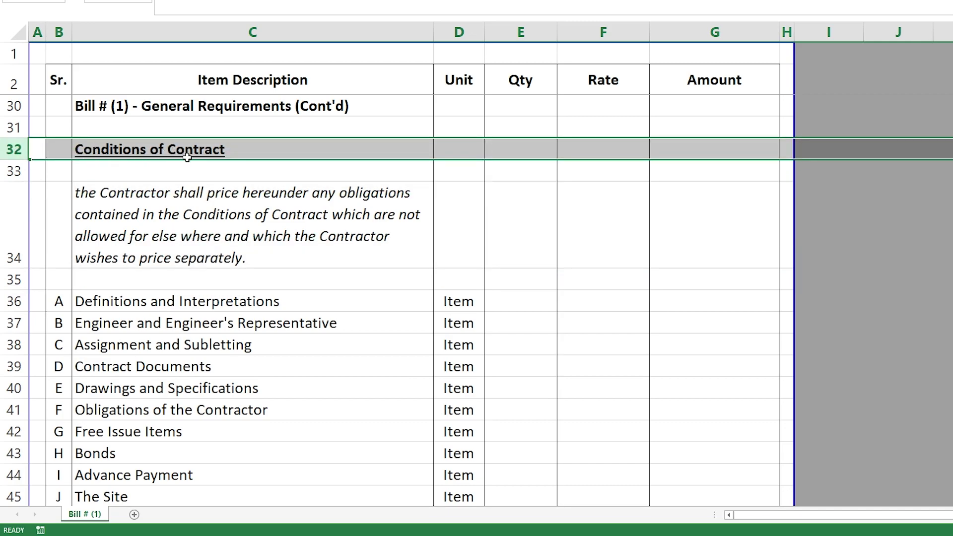
scroll(206, 157, "down", 1)
left_click_drag(166, 239, 156, 475)
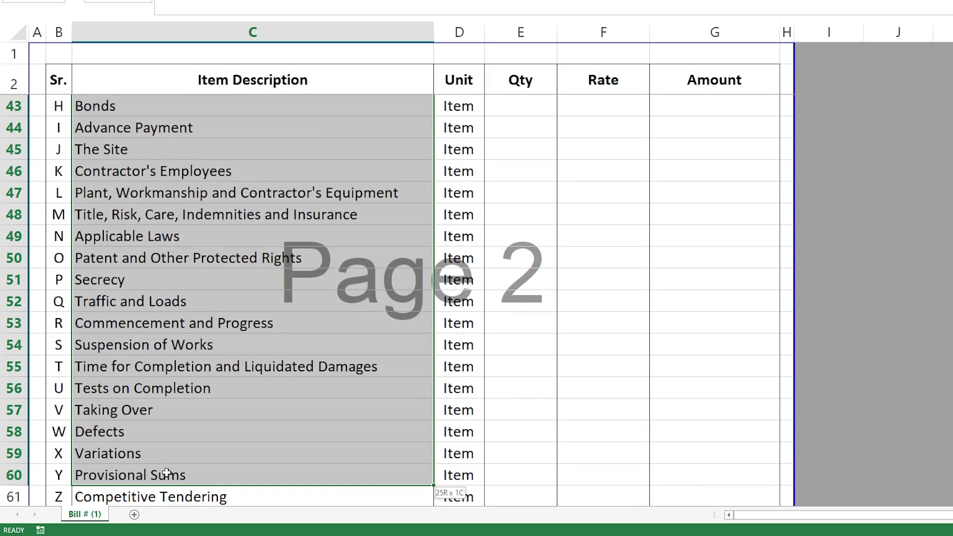
left_click(702, 164)
left_click_drag(702, 164, 707, 443)
scroll(707, 443, "down", 2)
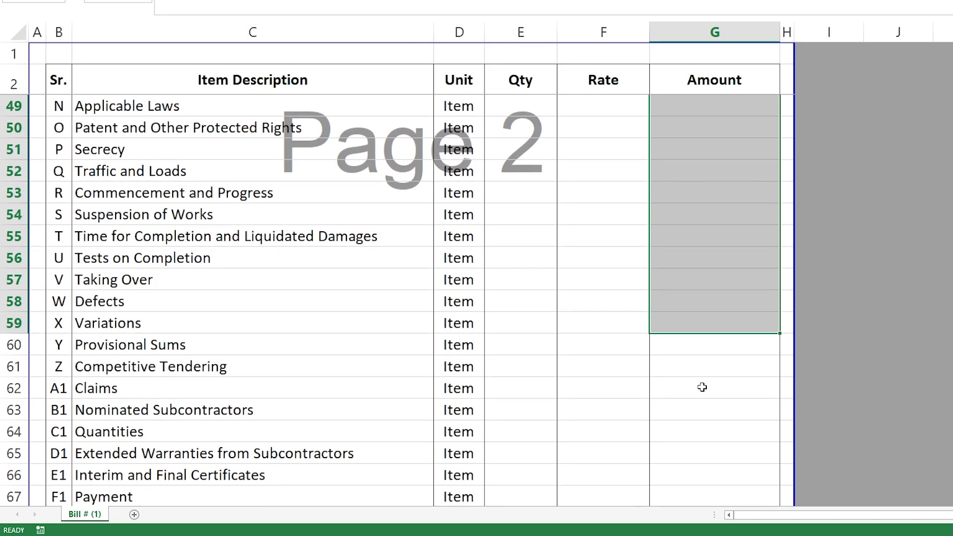
left_click_drag(702, 387, 708, 465)
scroll(707, 413, "down", 3)
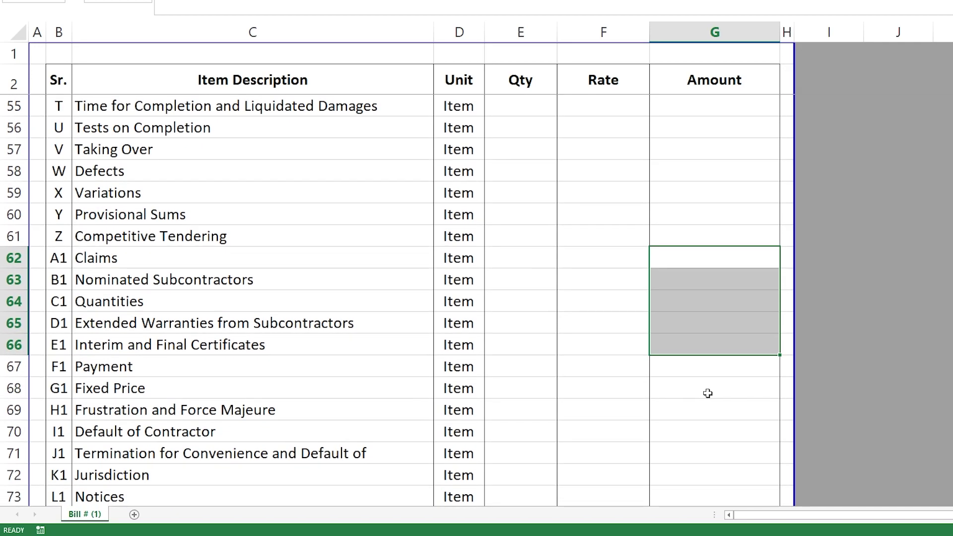
scroll(206, 279, "up", 11)
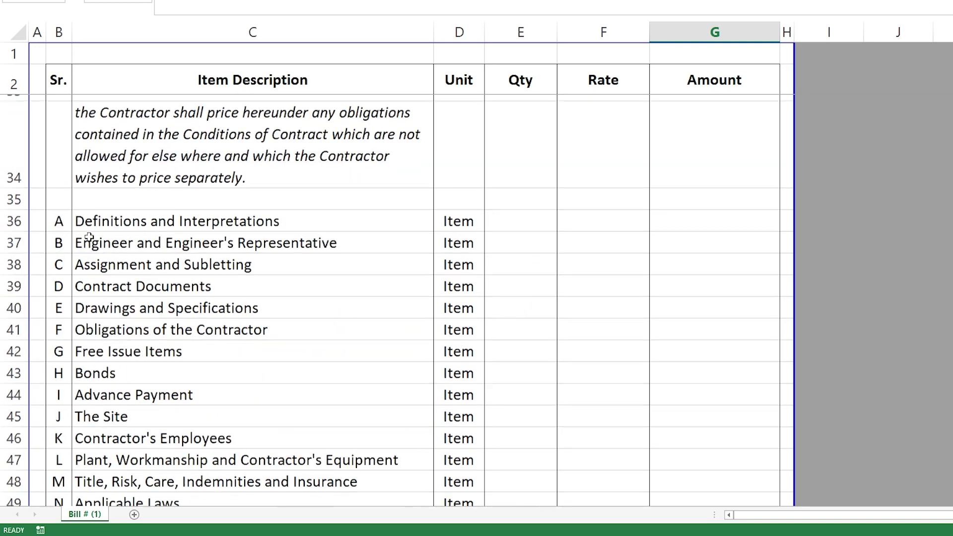
- Reselect the Conditions of Contract heading and scroll to Total Page (2) - To Collection and Restrictions
left_click(7, 259)
scroll(162, 278, "down", 8)
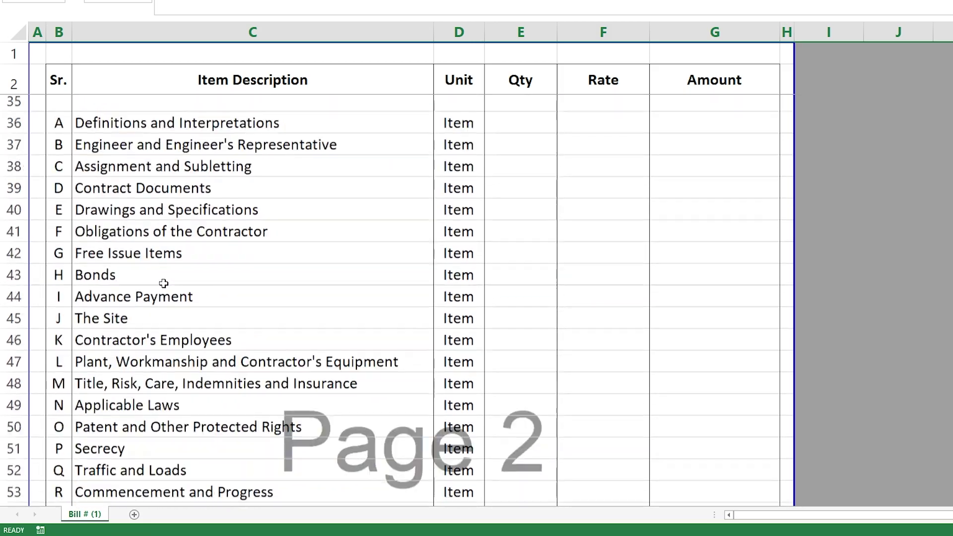
scroll(157, 316, "down", 8)
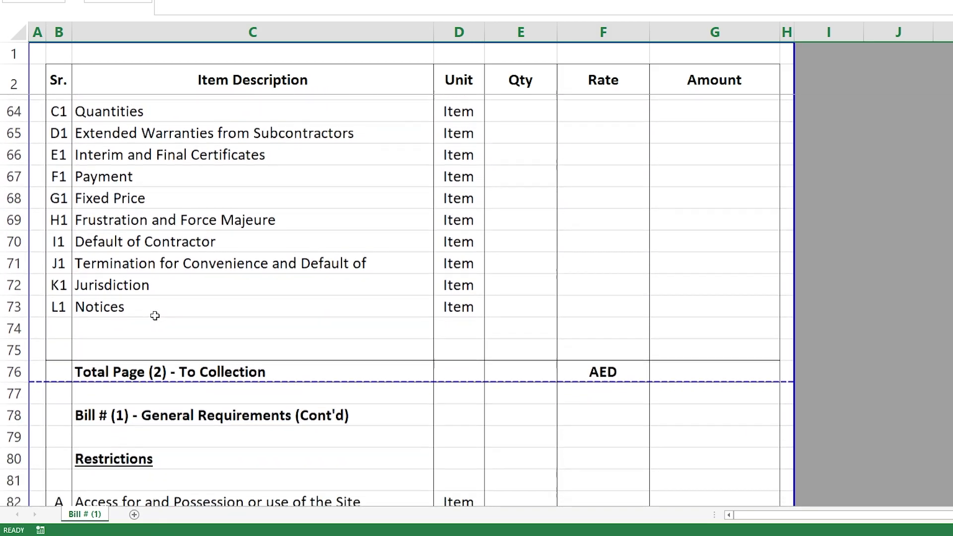
scroll(137, 289, "down", 1)
- Mark the Restrictions heading and point out items A–C, their descriptions, Qty, Rate and Amount cells
left_click(14, 192)
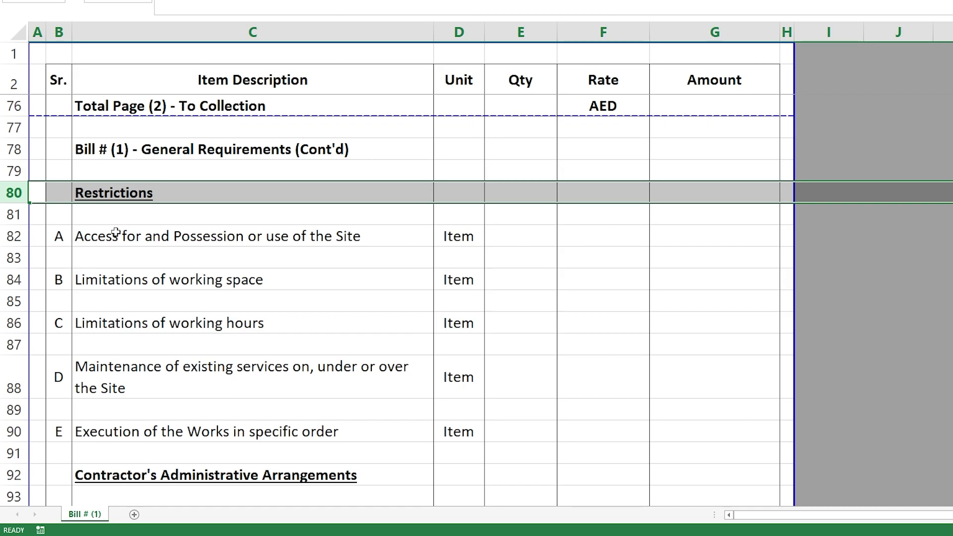
left_click(98, 238)
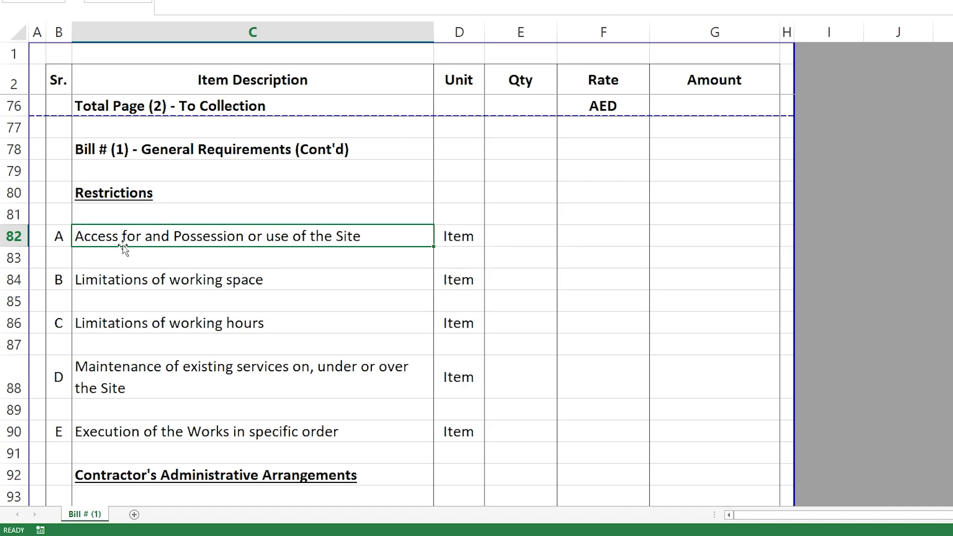
left_click(697, 239)
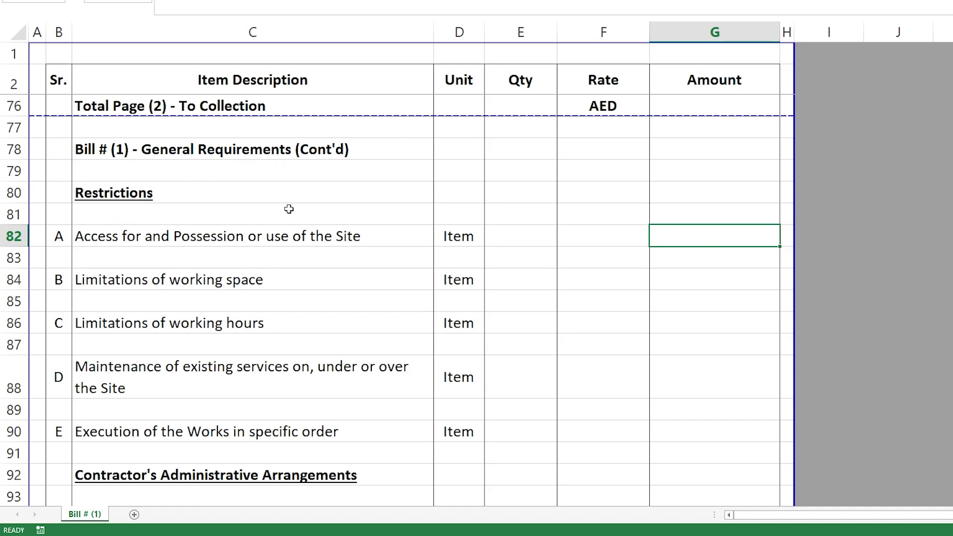
scroll(288, 212, "down", 1)
left_click(121, 215)
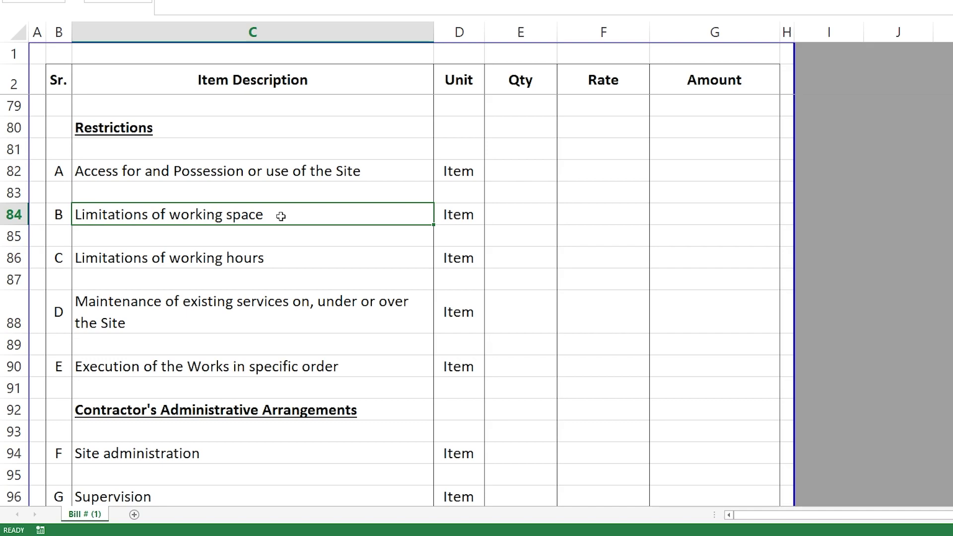
left_click(684, 215)
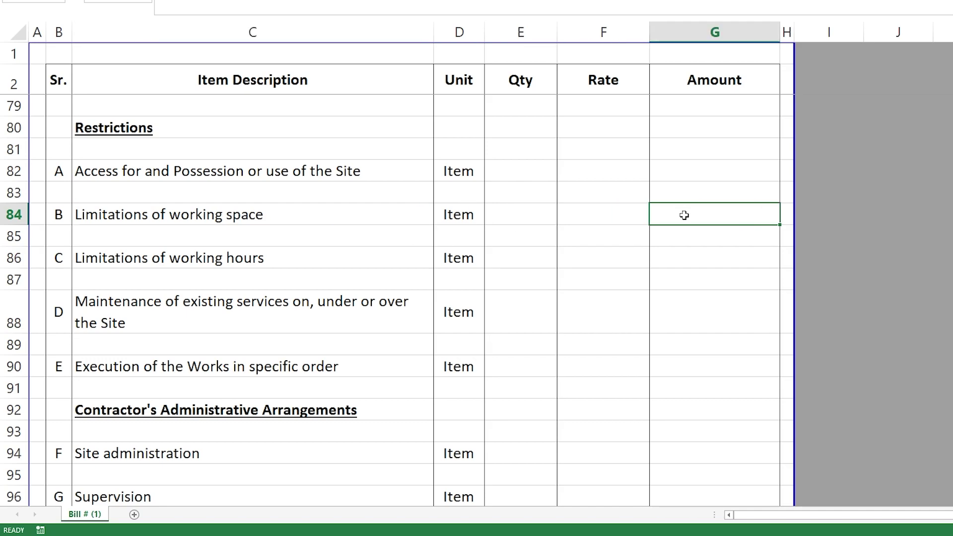
left_click(145, 261)
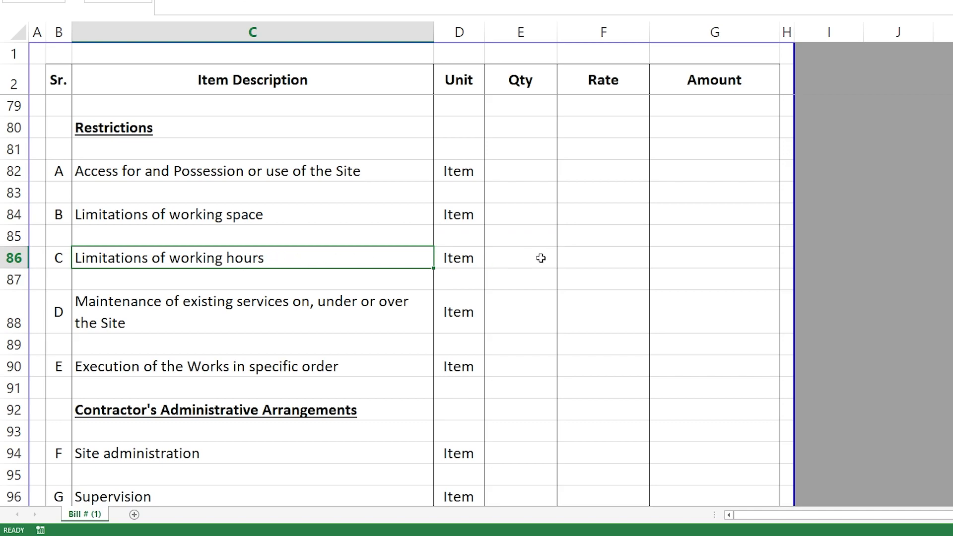
left_click_drag(538, 258, 601, 257)
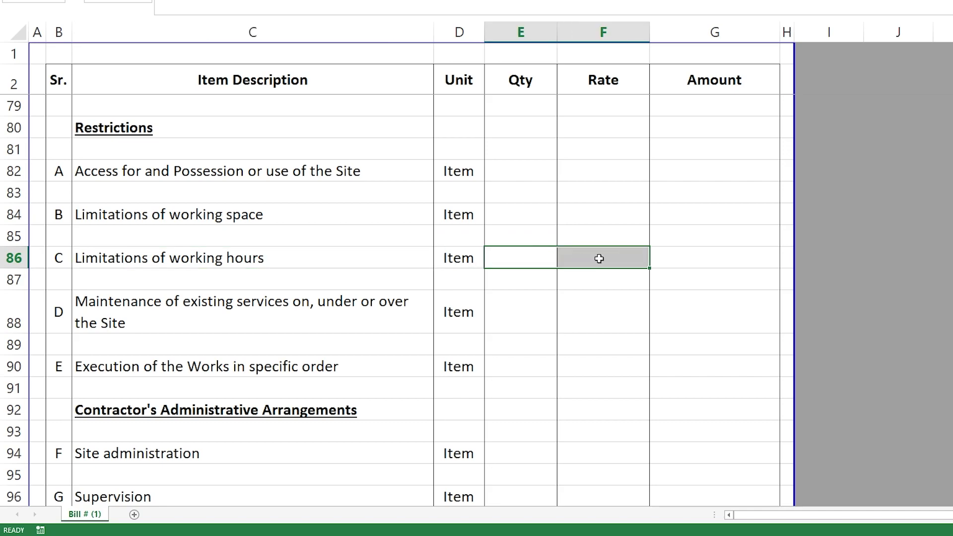
left_click(678, 257)
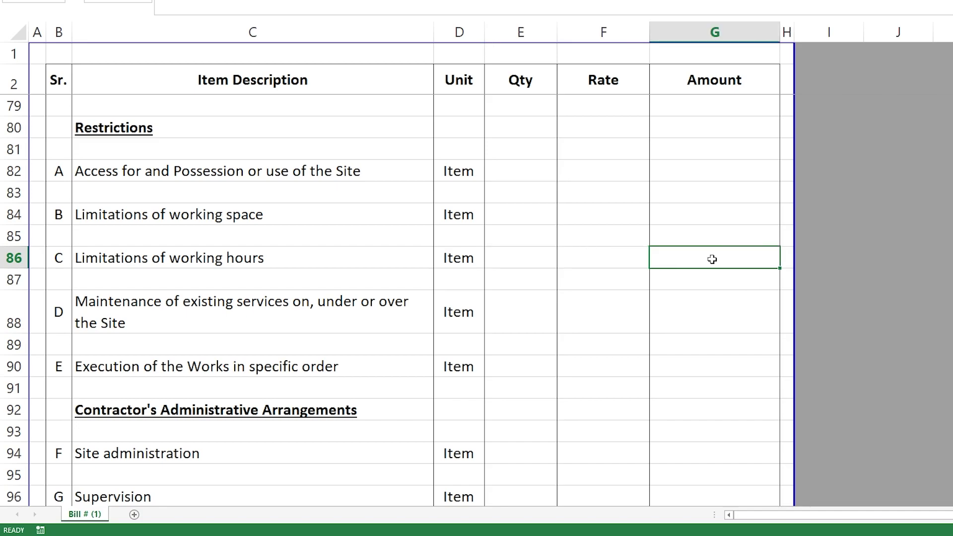
scroll(423, 283, "down", 1)
left_click(234, 264)
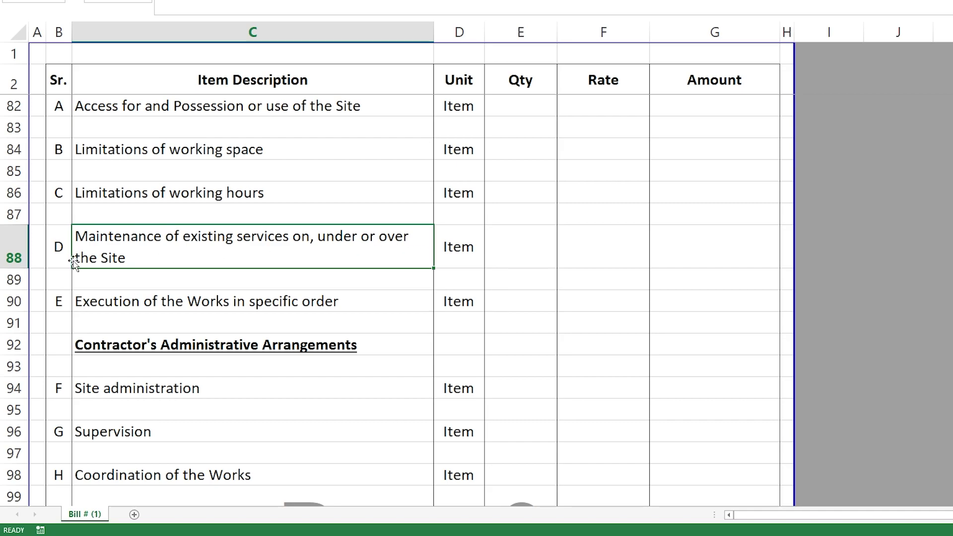
left_click(695, 245)
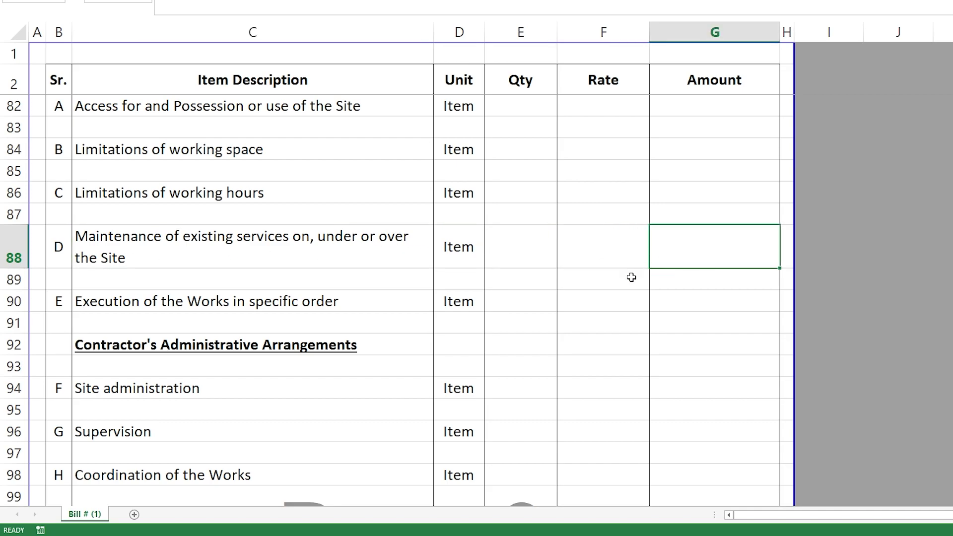
scroll(298, 272, "up", 1)
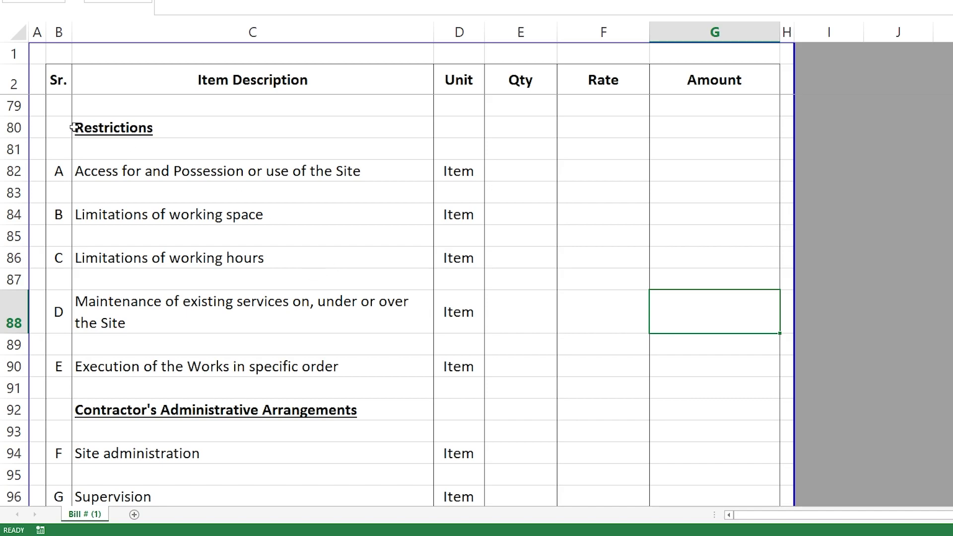
left_click(13, 127)
left_click(11, 171)
left_click(9, 214)
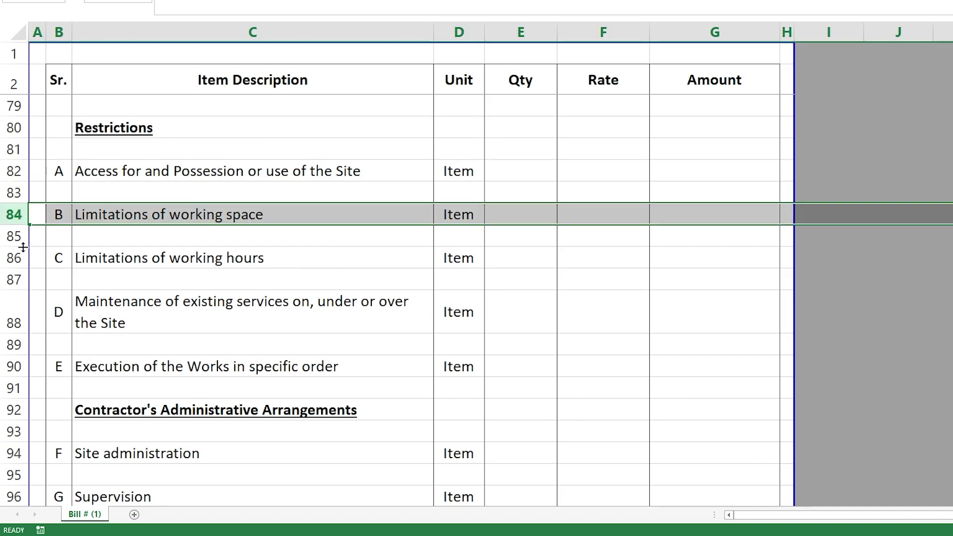
left_click(14, 258)
left_click(16, 313)
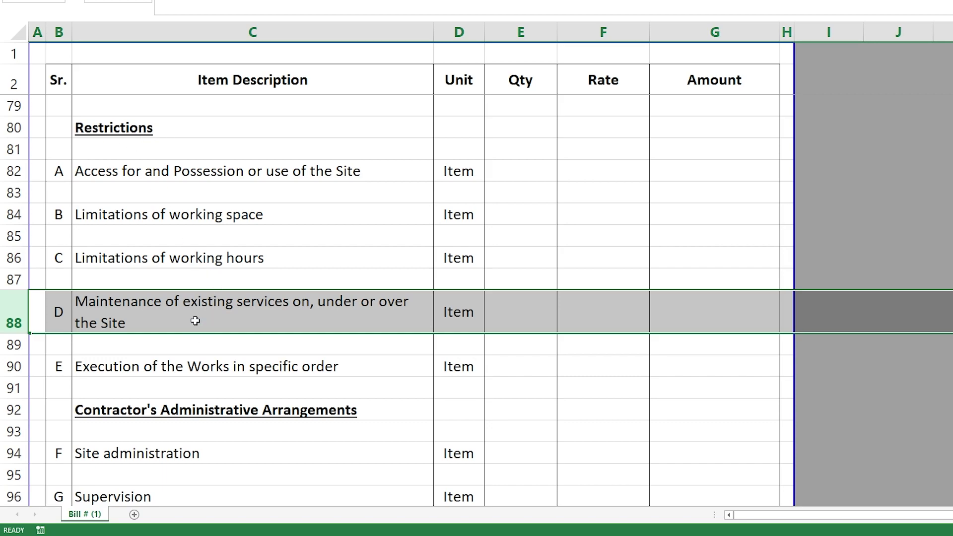
left_click(142, 368)
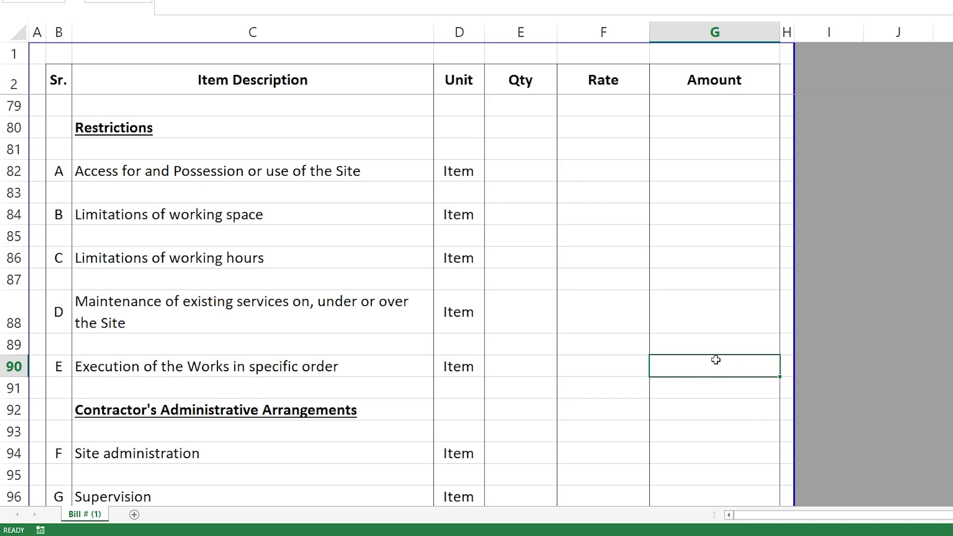
- Mark the Contractor's Administrative Arrangements heading and its rows from Site administration to Transport of workpeople
scroll(226, 321, "down", 1)
scroll(192, 311, "down", 1)
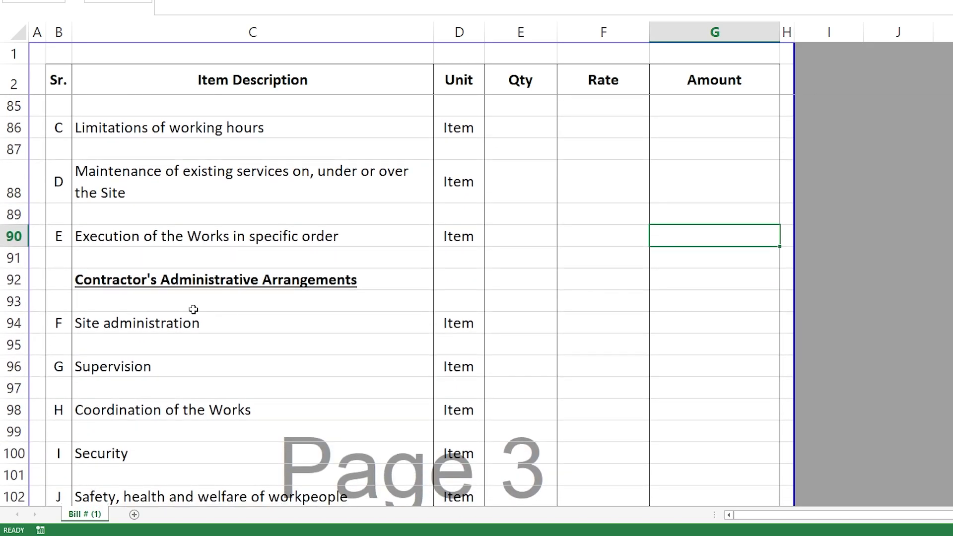
left_click(13, 279)
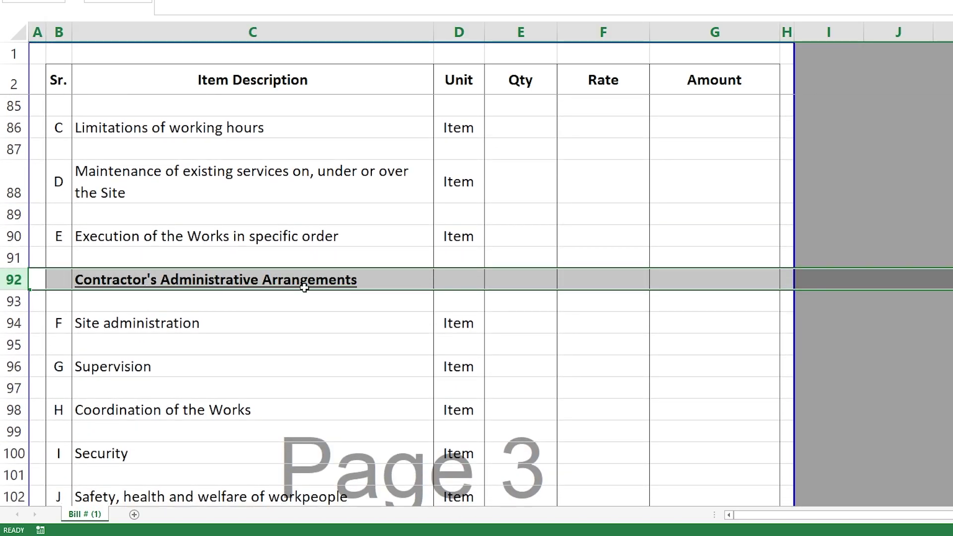
scroll(294, 287, "down", 2)
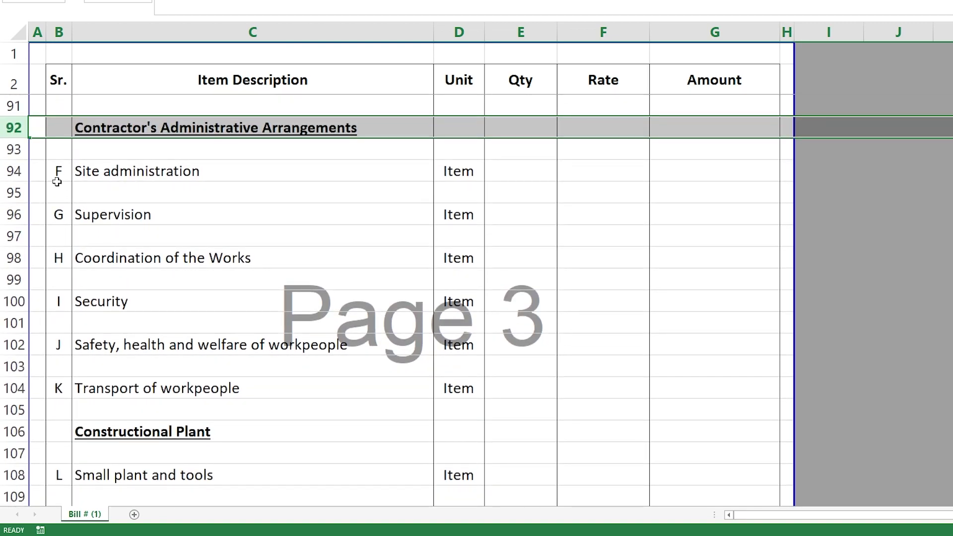
left_click(17, 173)
left_click(13, 215)
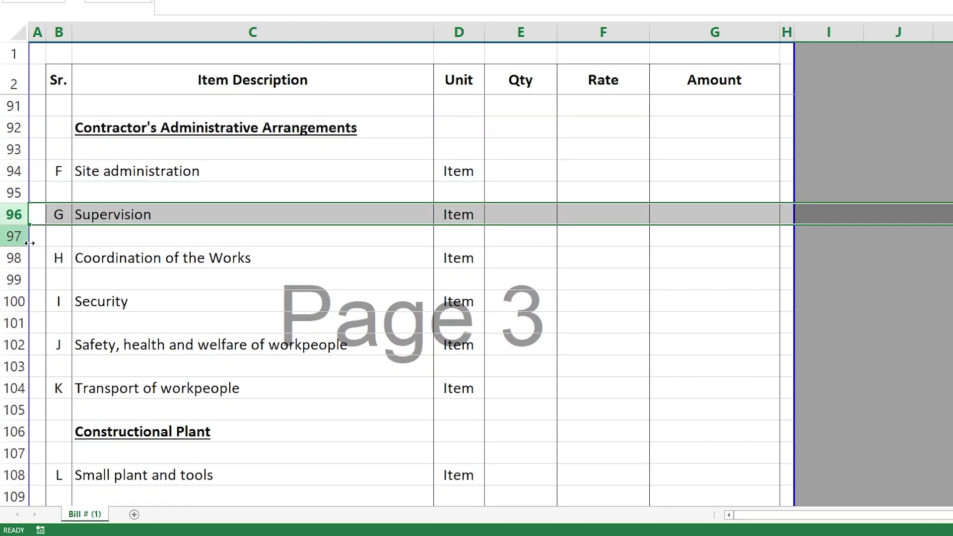
left_click(10, 259)
left_click(14, 301)
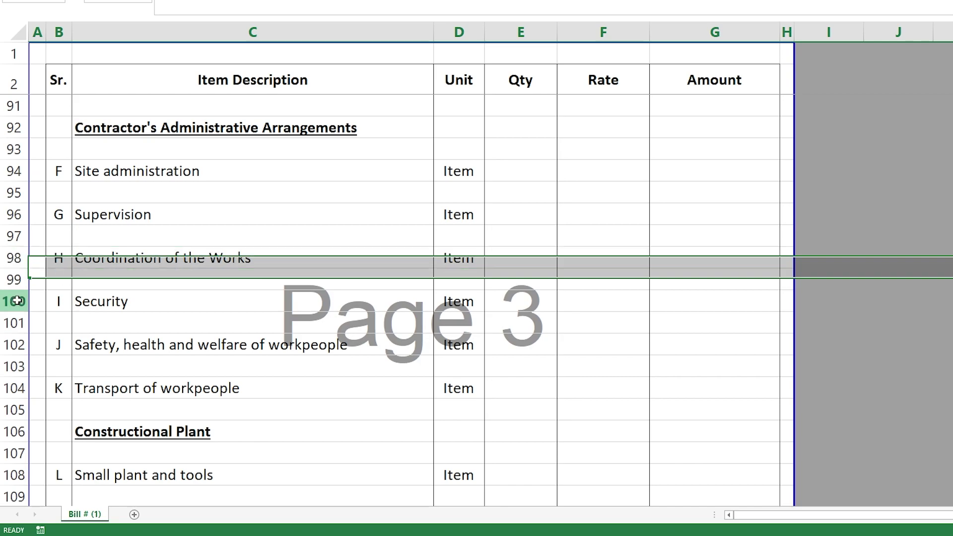
scroll(201, 318, "down", 1)
left_click(14, 280)
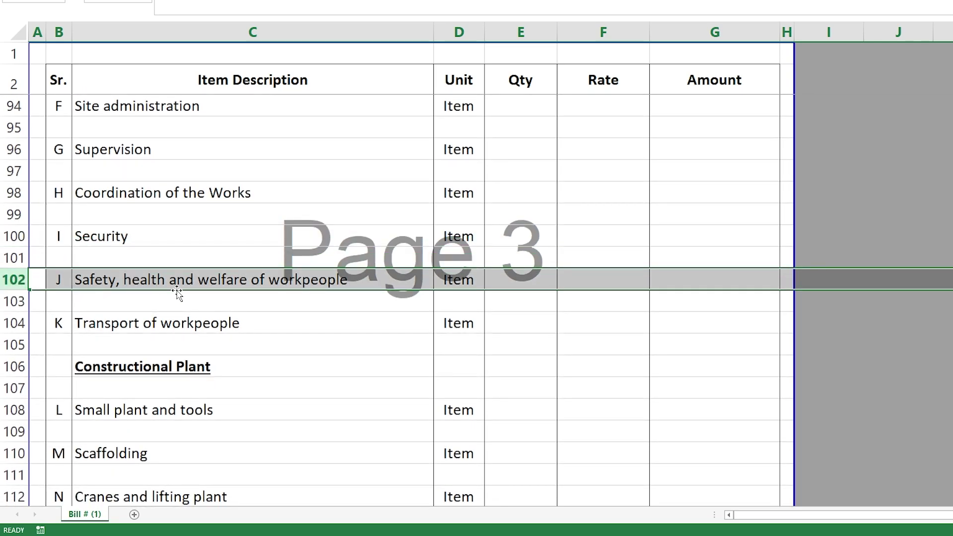
left_click(13, 323)
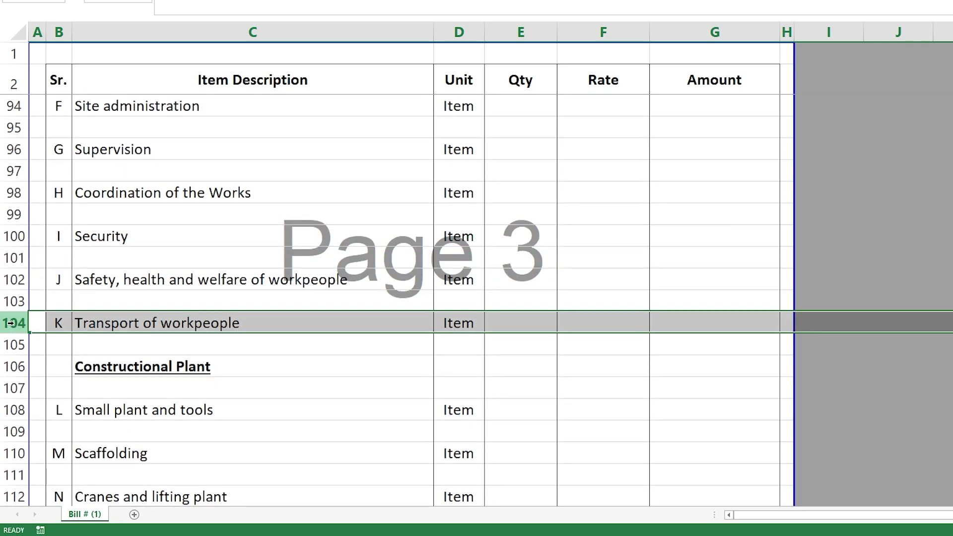
- Point out the Amount cells for Site administration through Transport of workpeople, then select Constructional Plant
scroll(383, 326, "up", 1)
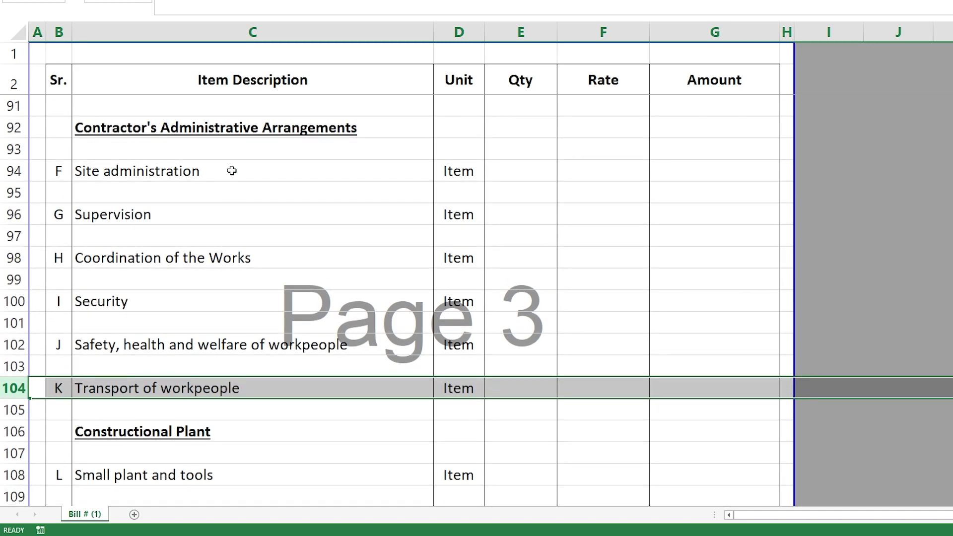
left_click_drag(232, 170, 222, 366)
left_click(219, 130)
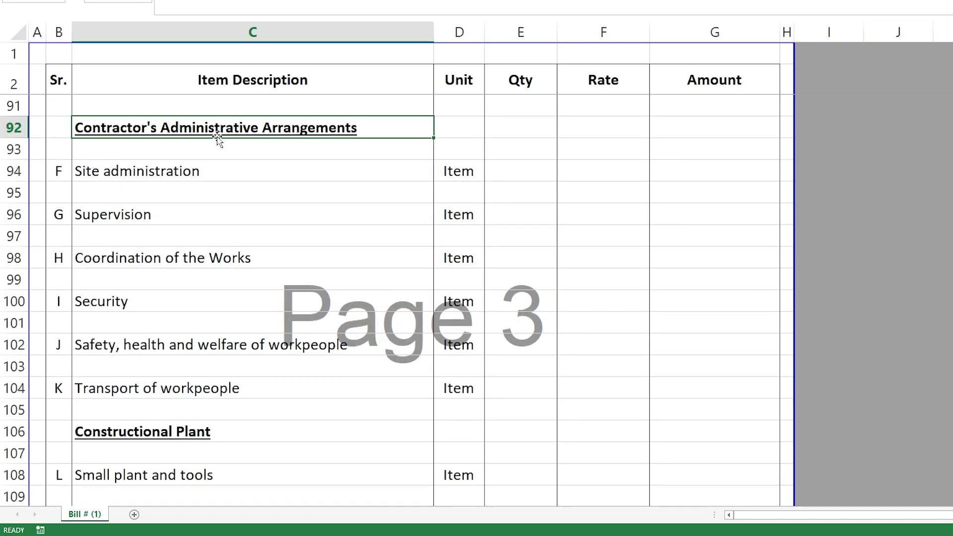
left_click(693, 172)
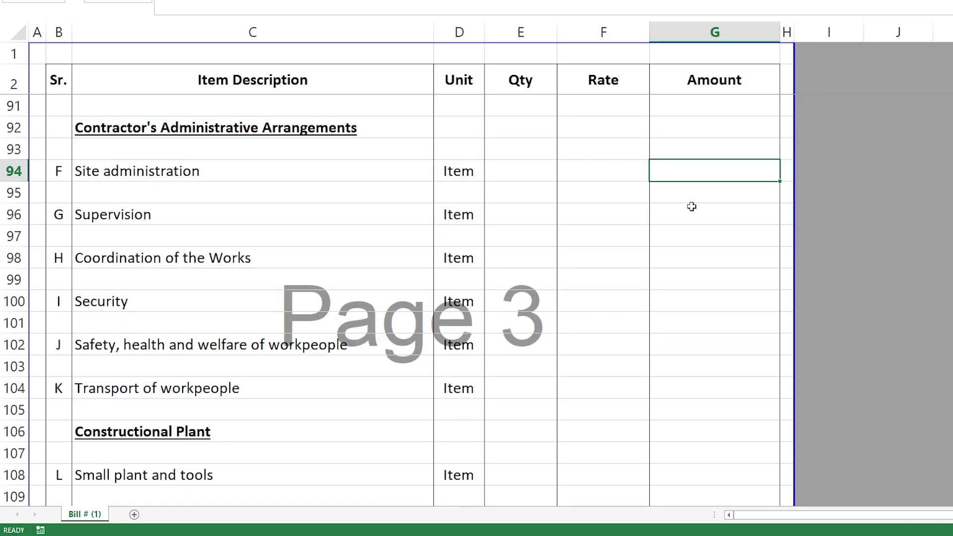
left_click(692, 208)
left_click(683, 261)
left_click(675, 304)
left_click(679, 338)
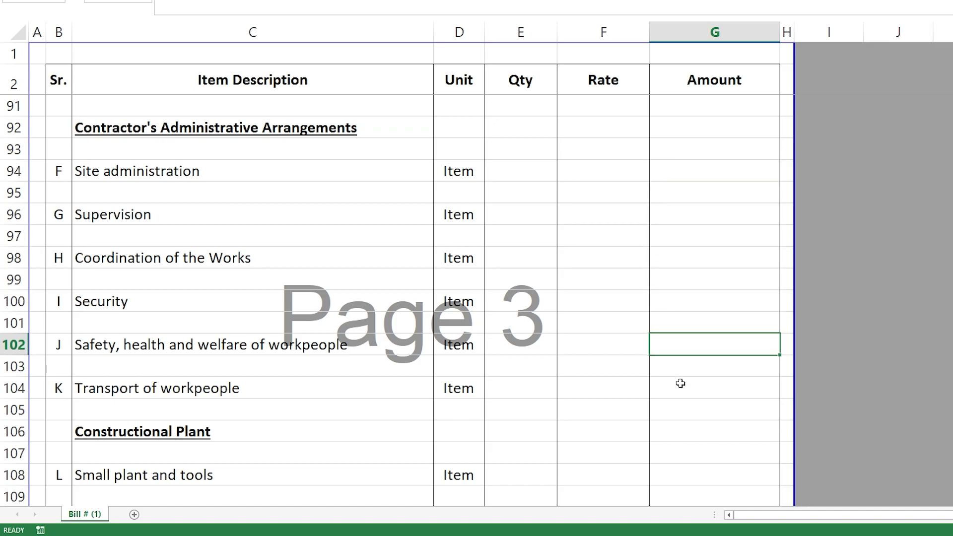
left_click(679, 386)
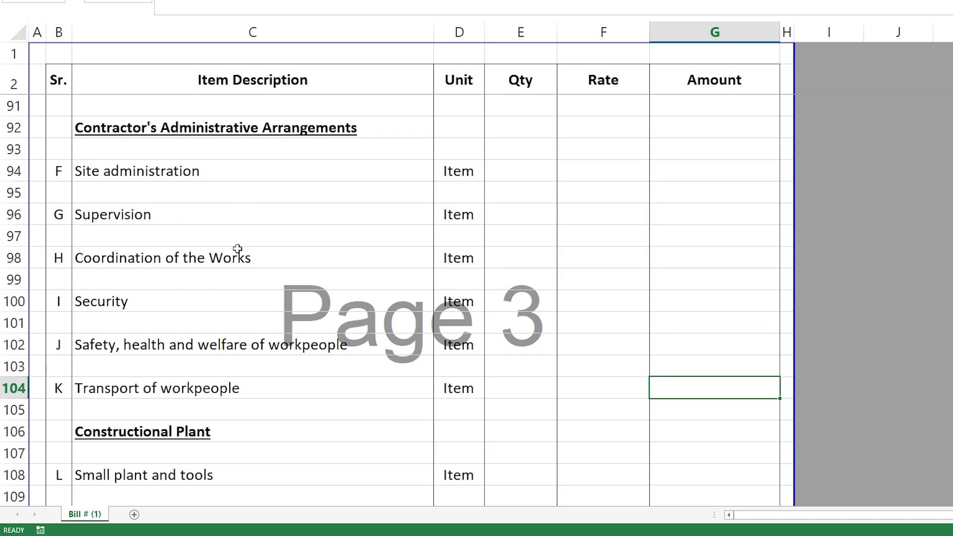
scroll(234, 226, "down", 4)
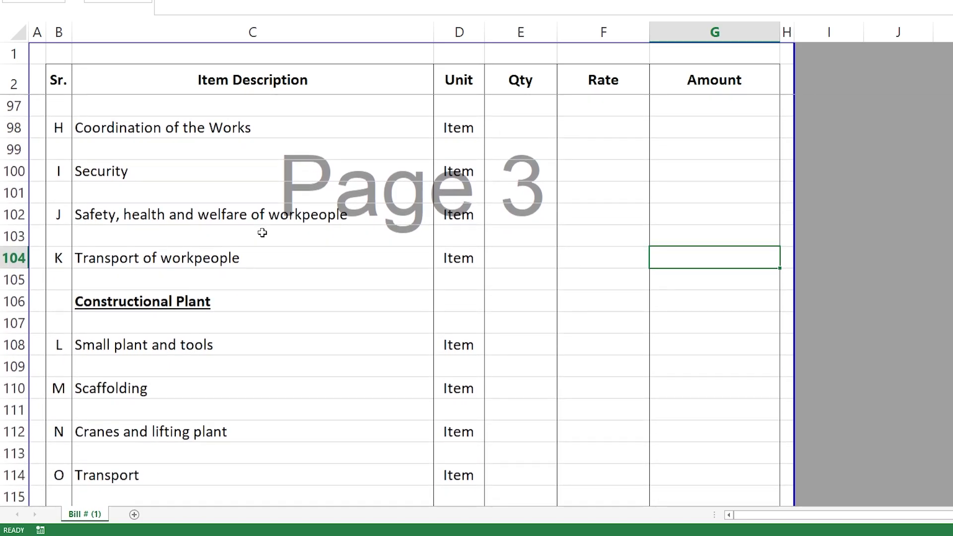
left_click(11, 171)
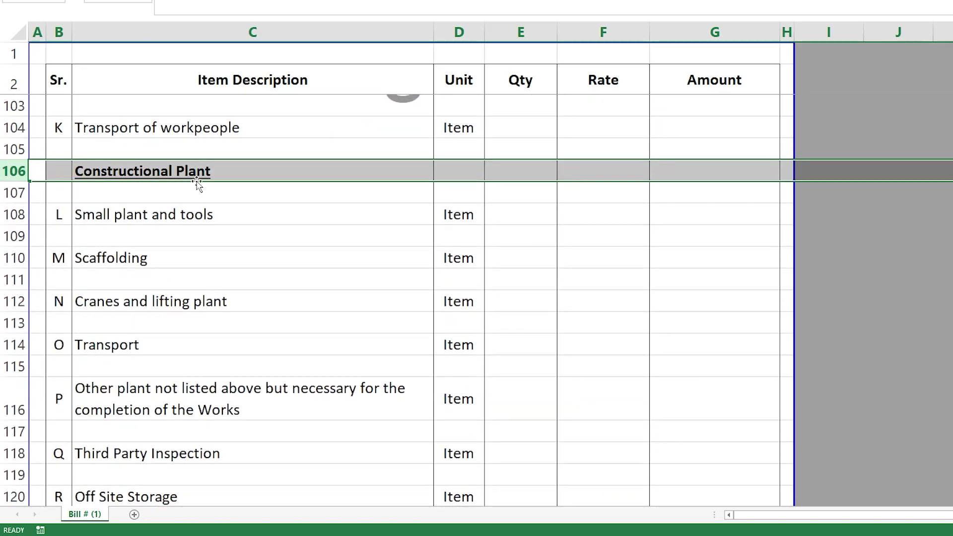
- Select the Small plant and tools, Scaffolding, Cranes and lifting plant, and Transport rows
scroll(208, 169, "down", 1)
scroll(209, 169, "up", 1)
left_click(14, 214)
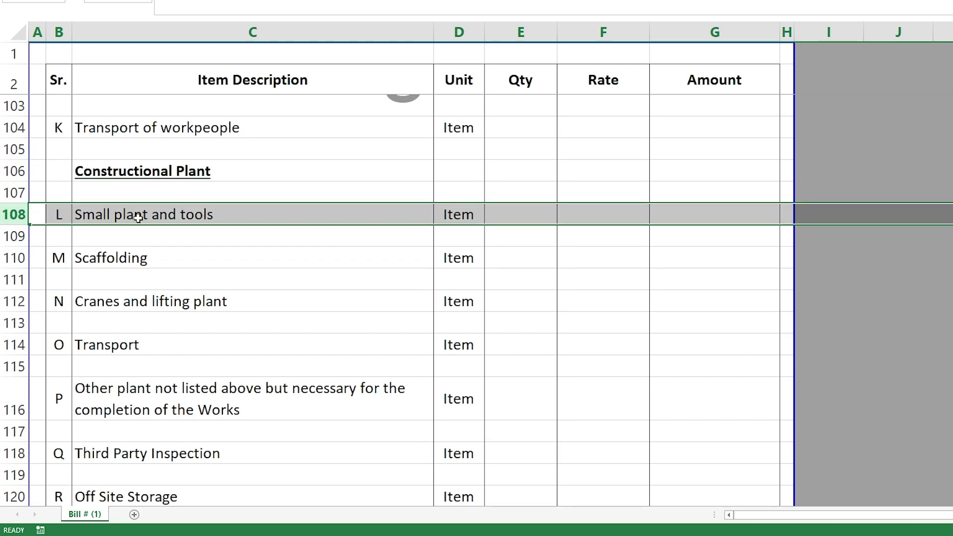
scroll(208, 229, "down", 1)
left_click(14, 193)
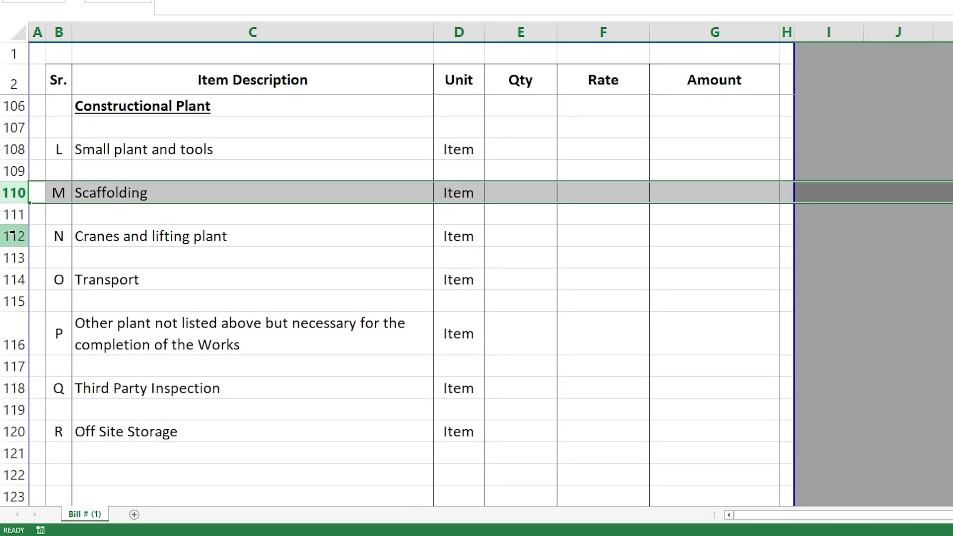
left_click(14, 236)
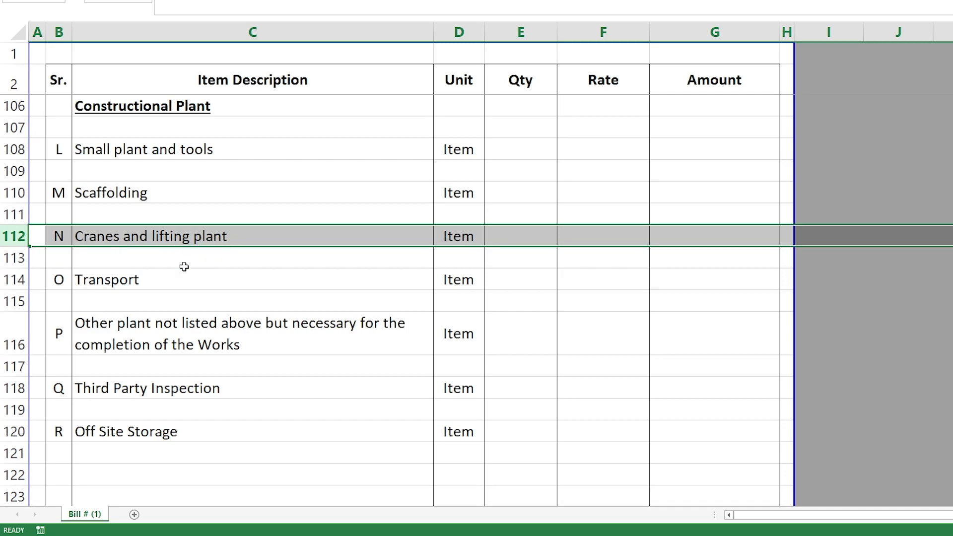
left_click(20, 279)
- Select the other plant, Third Party Inspection and Off Site Storage rows, then continue to row 124
scroll(219, 293, "down", 1)
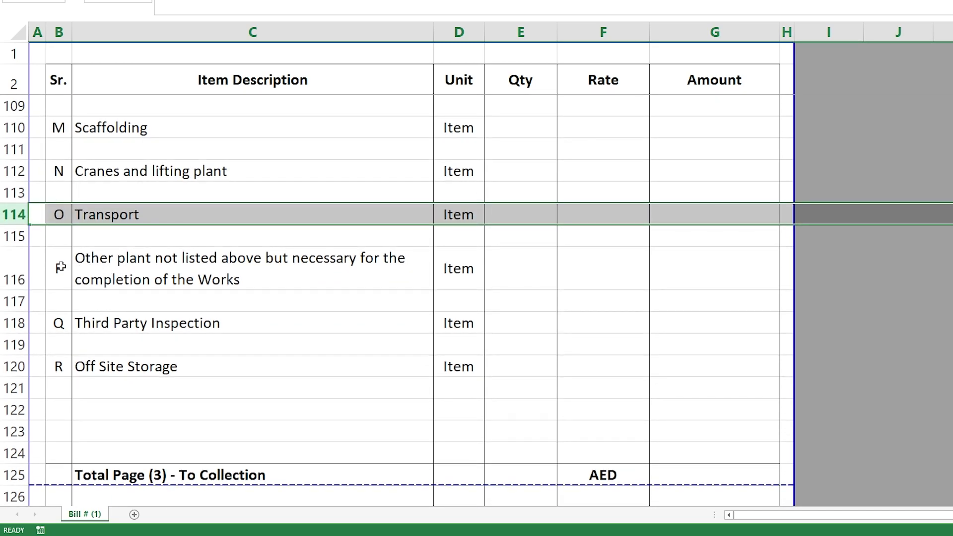
left_click(14, 268)
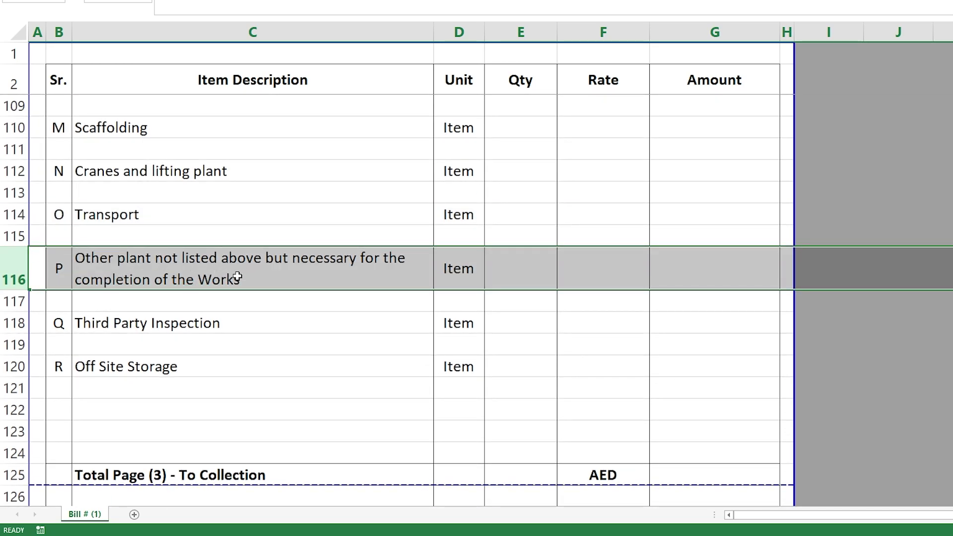
left_click(11, 323)
left_click(14, 366)
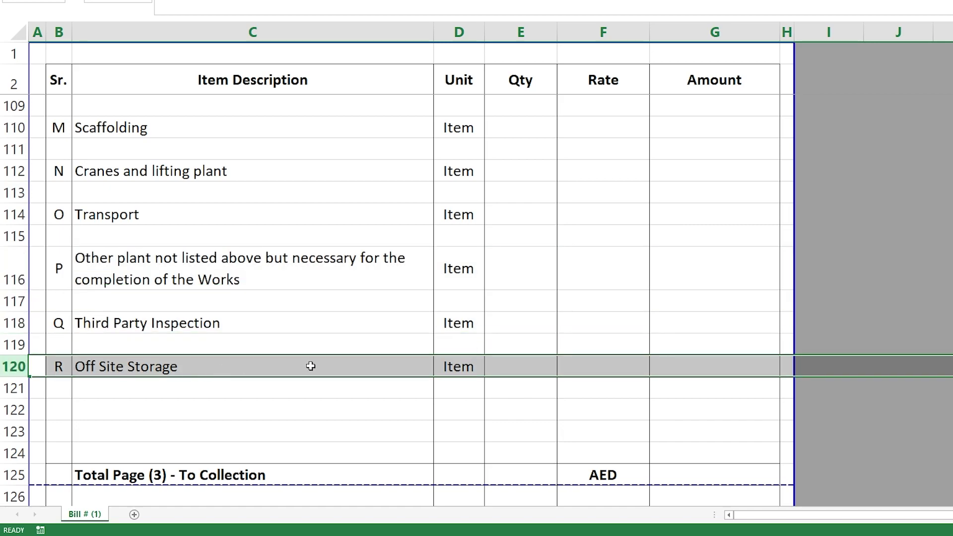
scroll(296, 328, "up", 2)
left_click(12, 172)
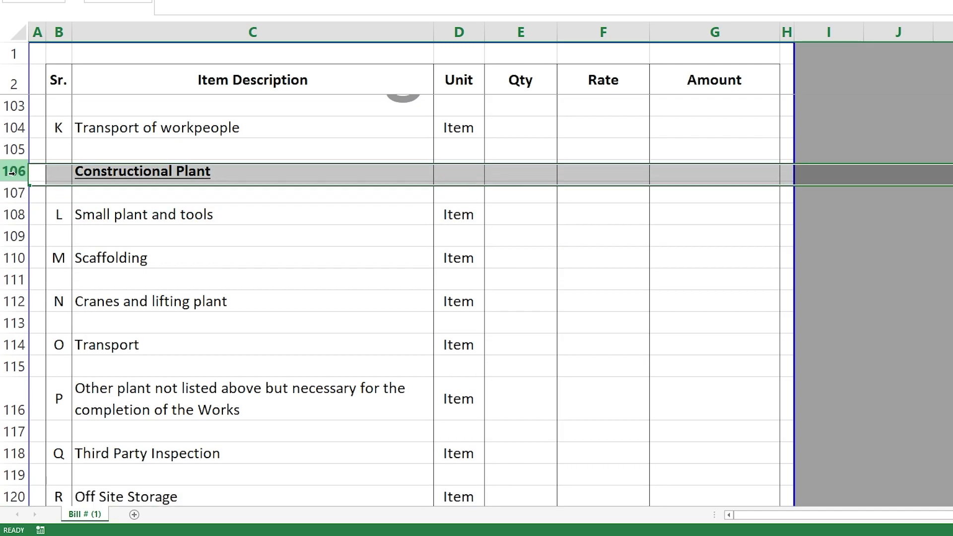
scroll(259, 248, "down", 5)
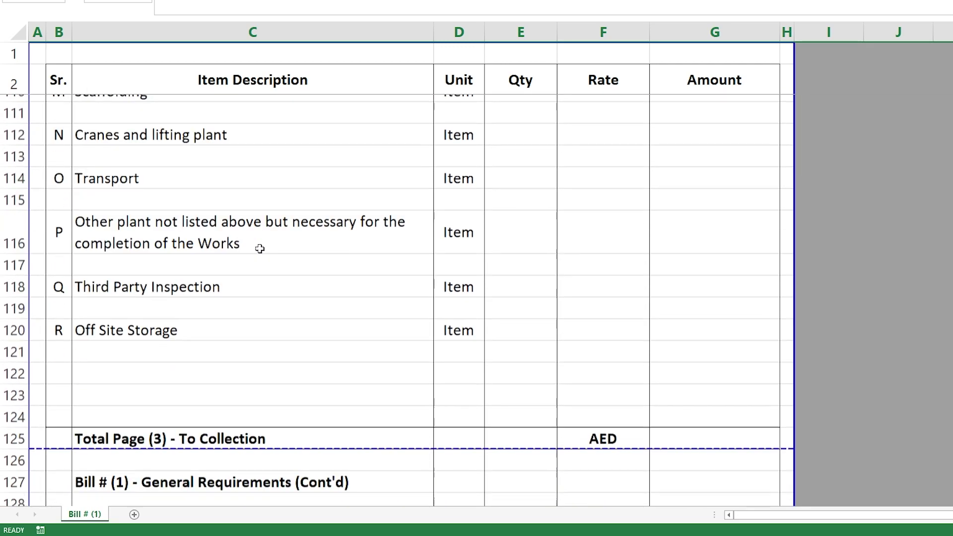
scroll(260, 249, "down", 2)
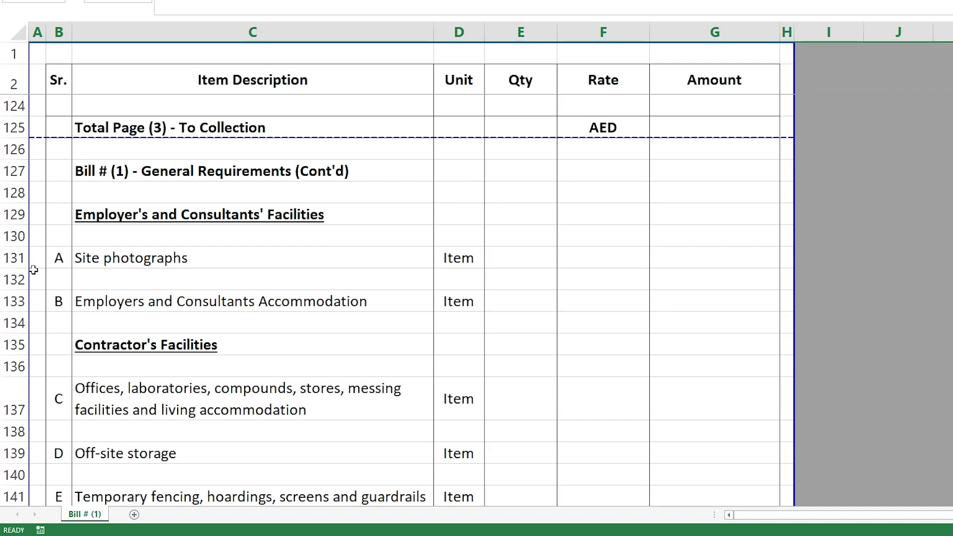
left_click(19, 258)
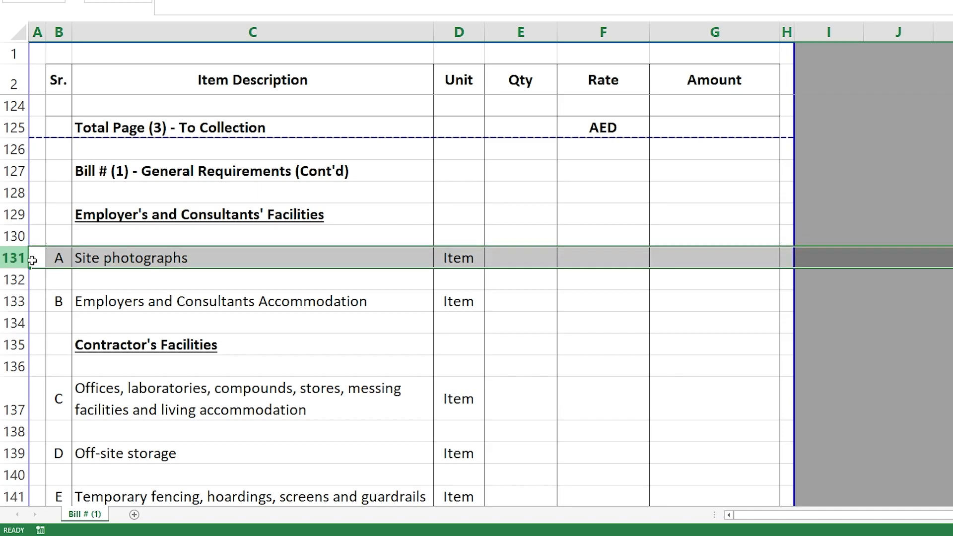
left_click(724, 260)
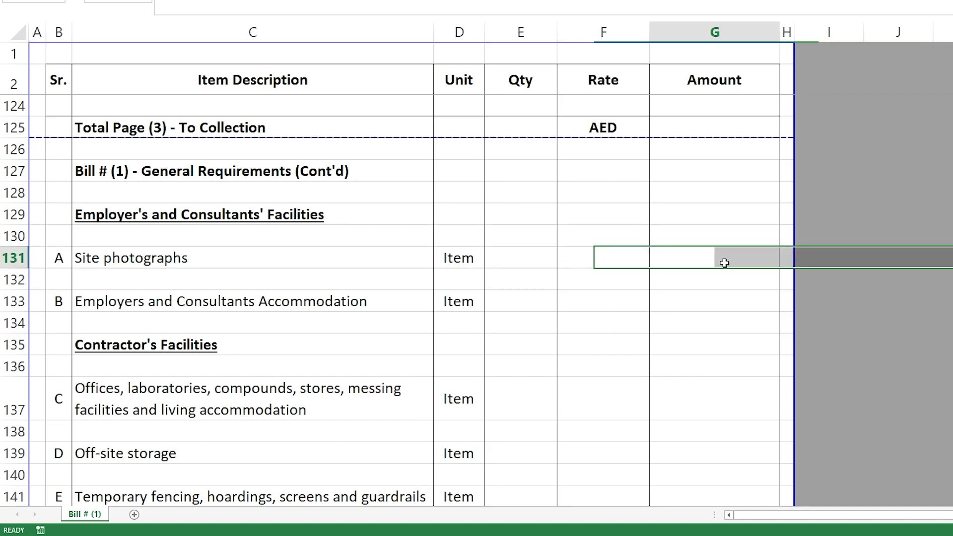
left_click(115, 304)
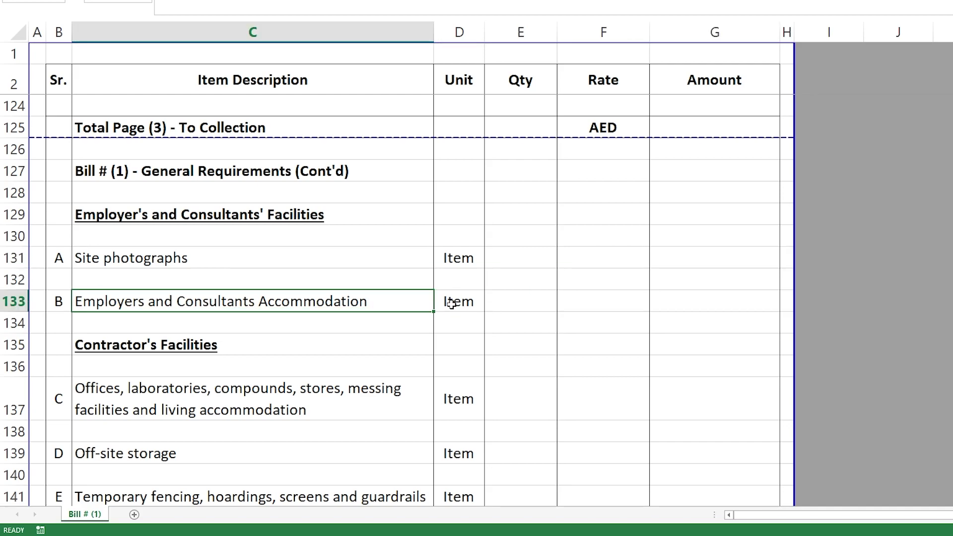
left_click(688, 302)
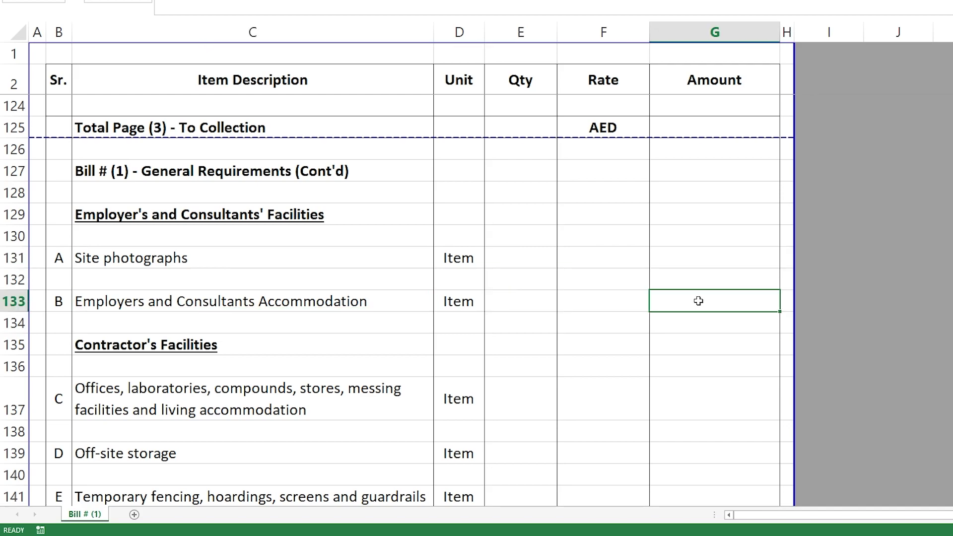
scroll(276, 340, "down", 2)
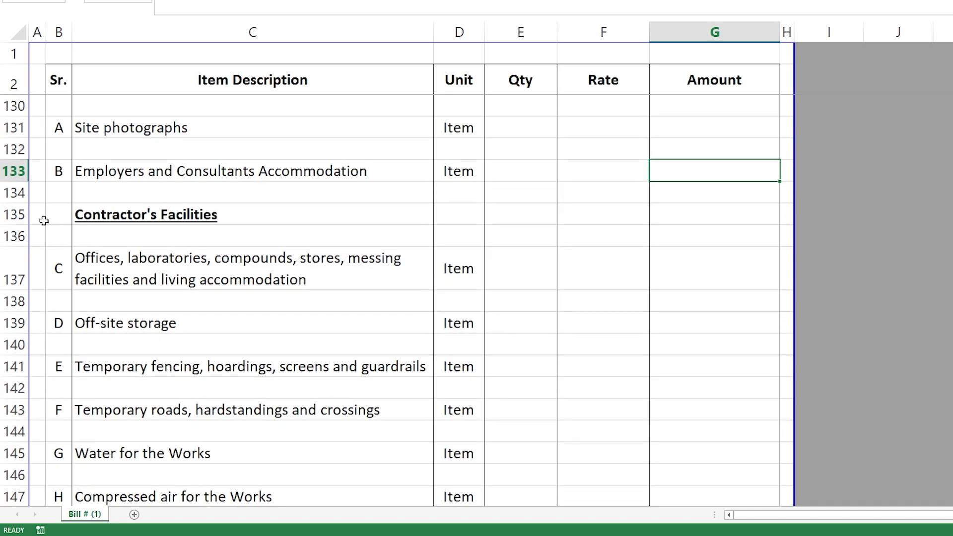
left_click(15, 215)
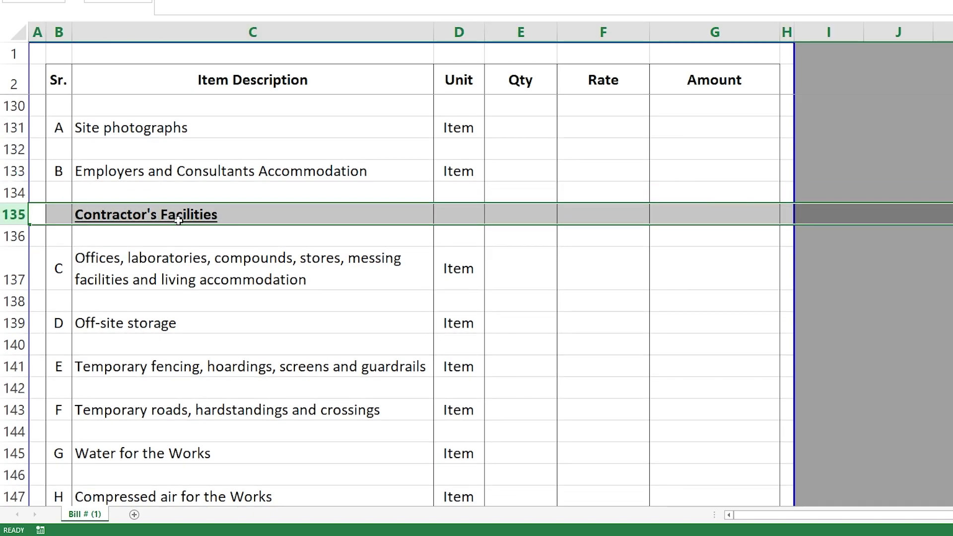
left_click(123, 273)
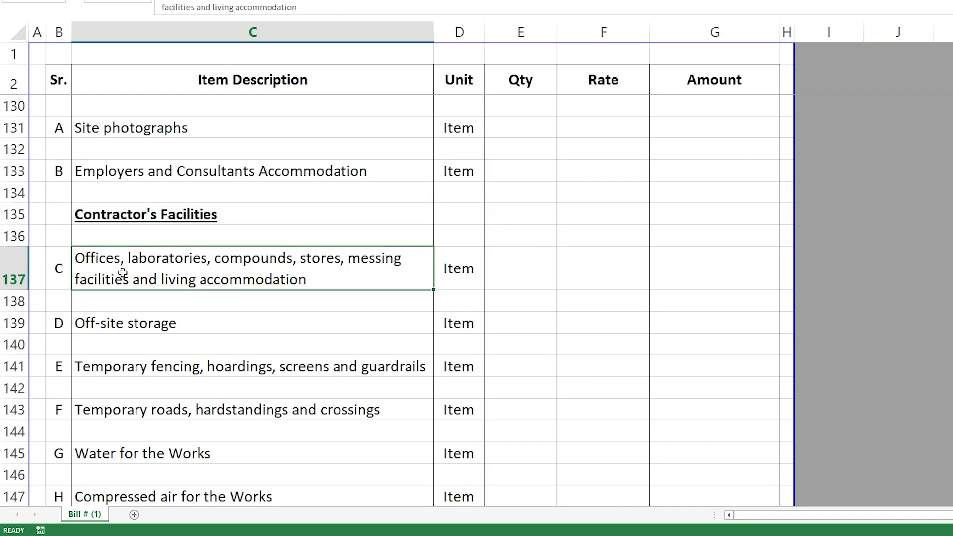
scroll(264, 293, "down", 1)
left_click(196, 260)
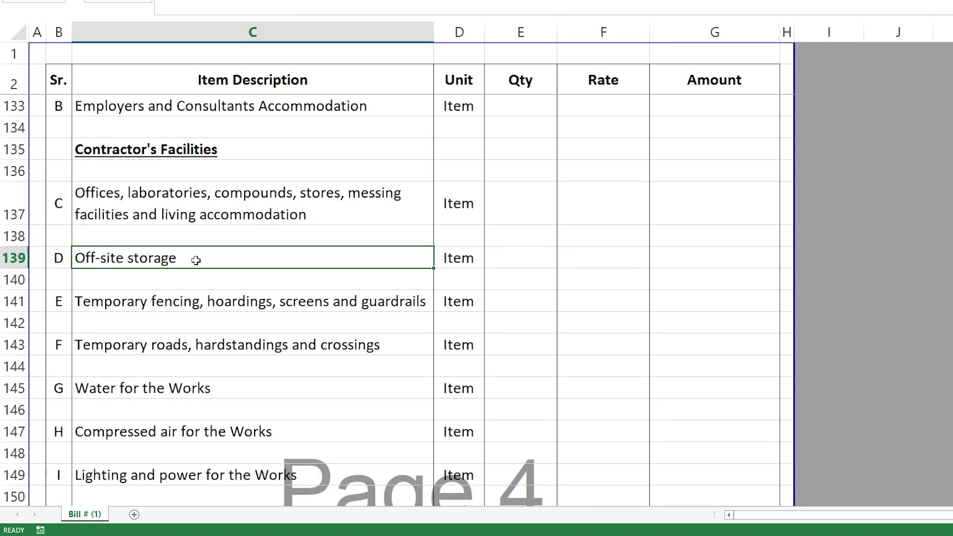
scroll(175, 278, "down", 1)
scroll(108, 215, "up", 1)
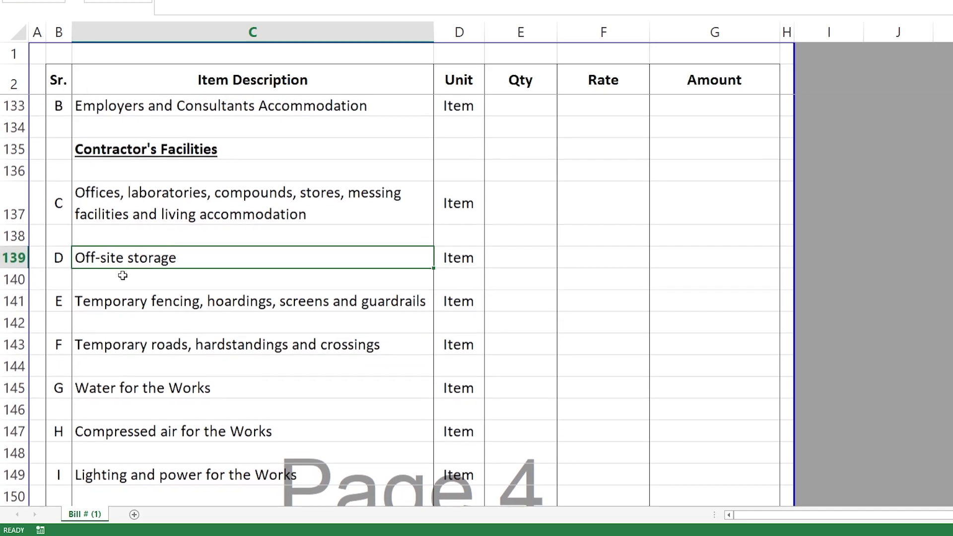
scroll(108, 171, "up", 2)
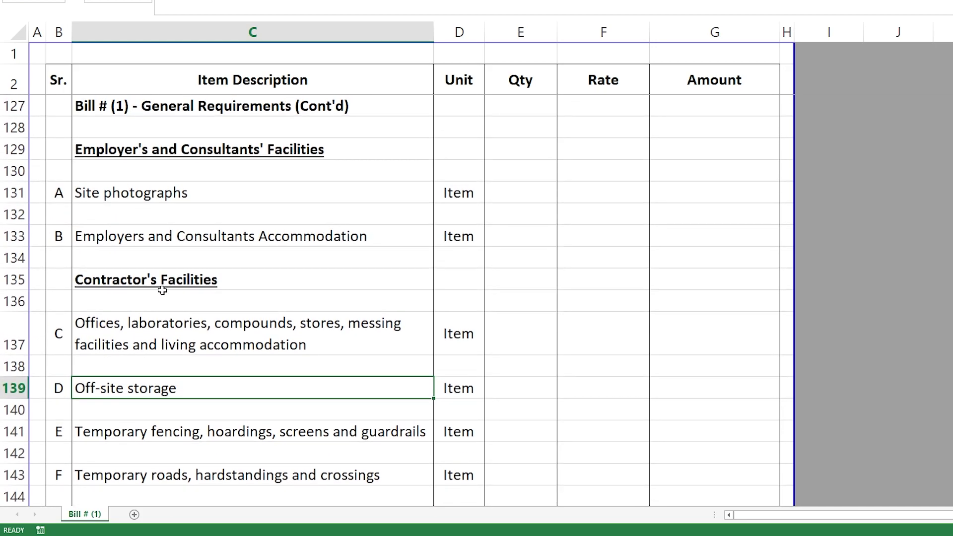
scroll(693, 335, "down", 1)
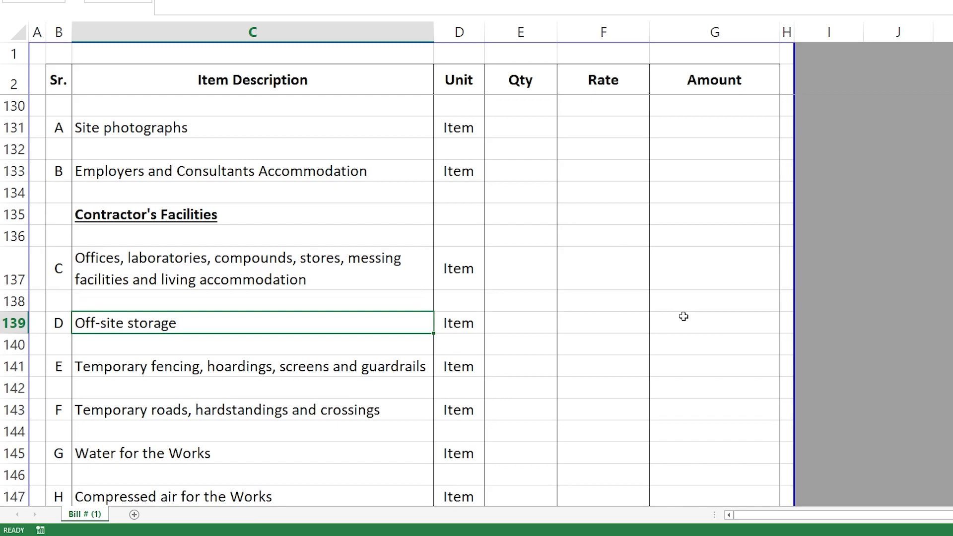
left_click(673, 320)
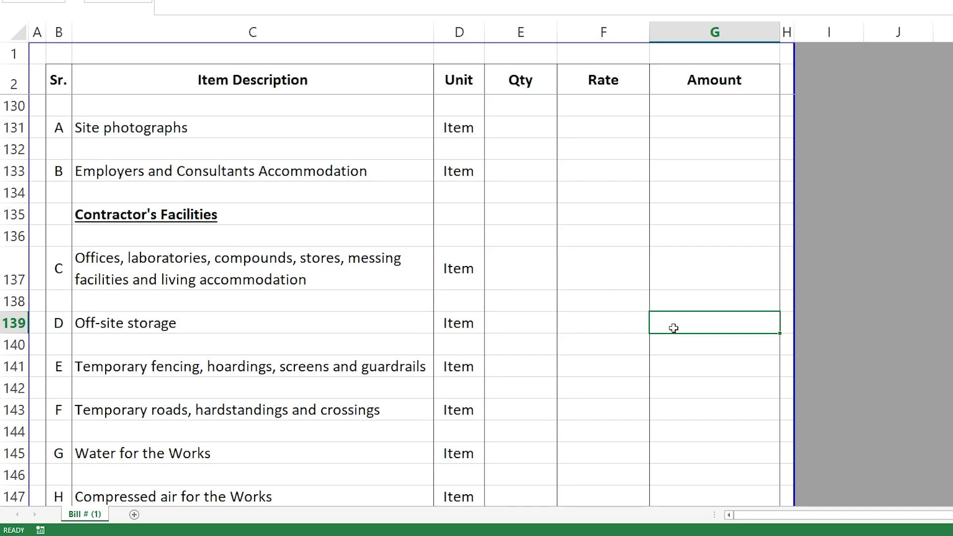
key("BackSpace")
key("Escape")
scroll(174, 362, "down", 1)
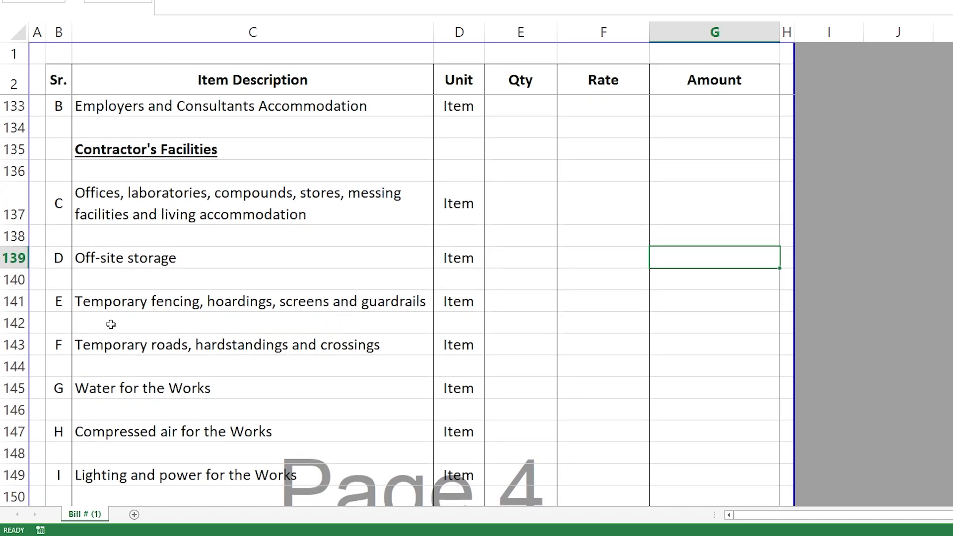
- Go through the Contractor's Facilities items from Temporary fencing to temporary telephones and its amount
left_click(8, 302)
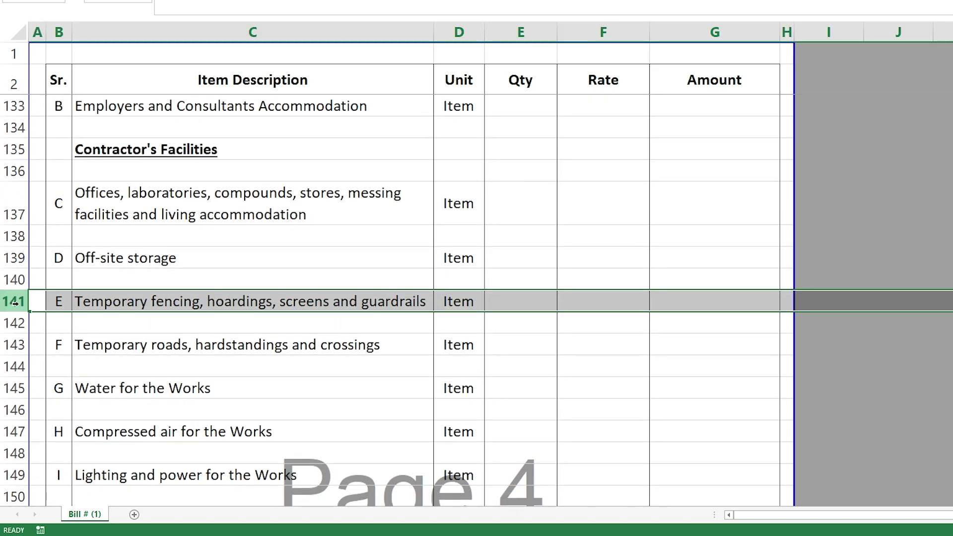
left_click(7, 345)
scroll(15, 333, "down", 1)
left_click(12, 324)
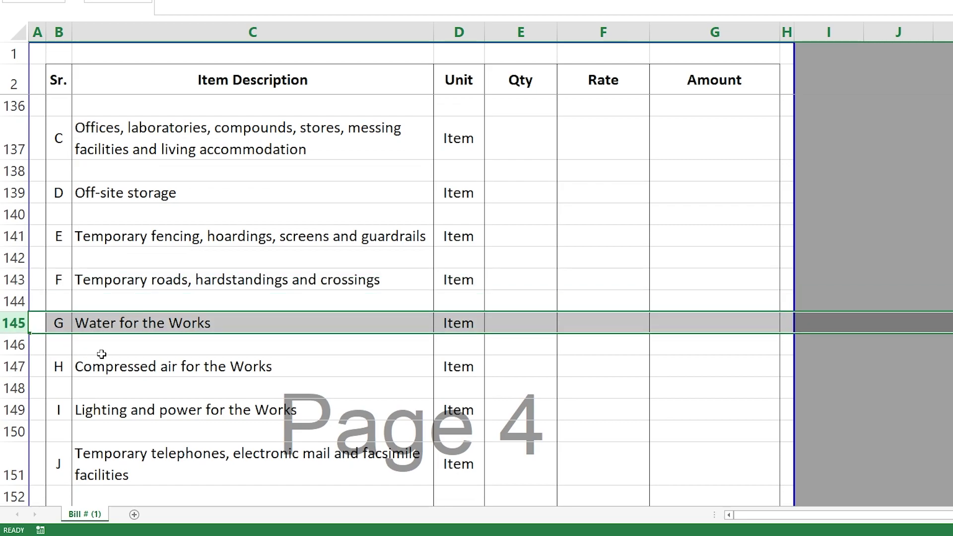
scroll(61, 296, "down", 1)
left_click(15, 279)
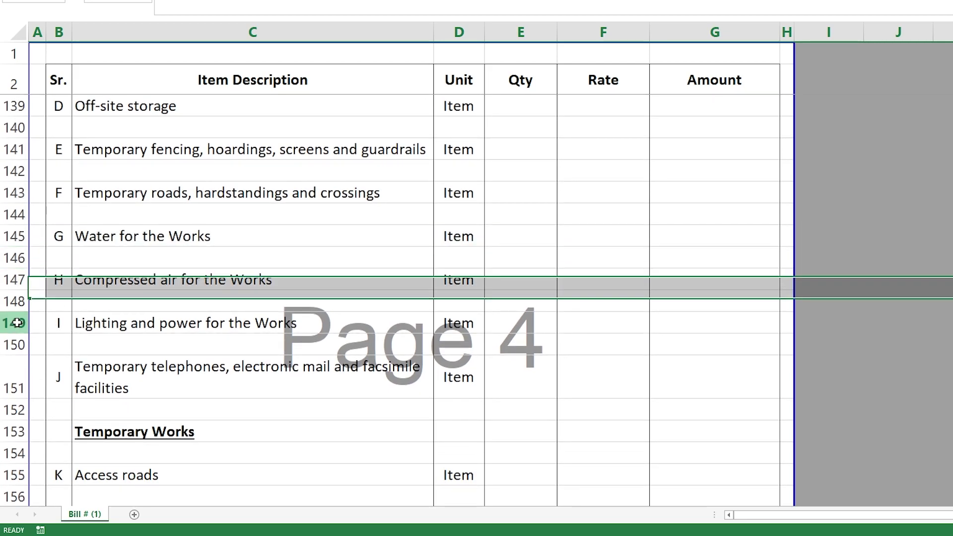
left_click(16, 324)
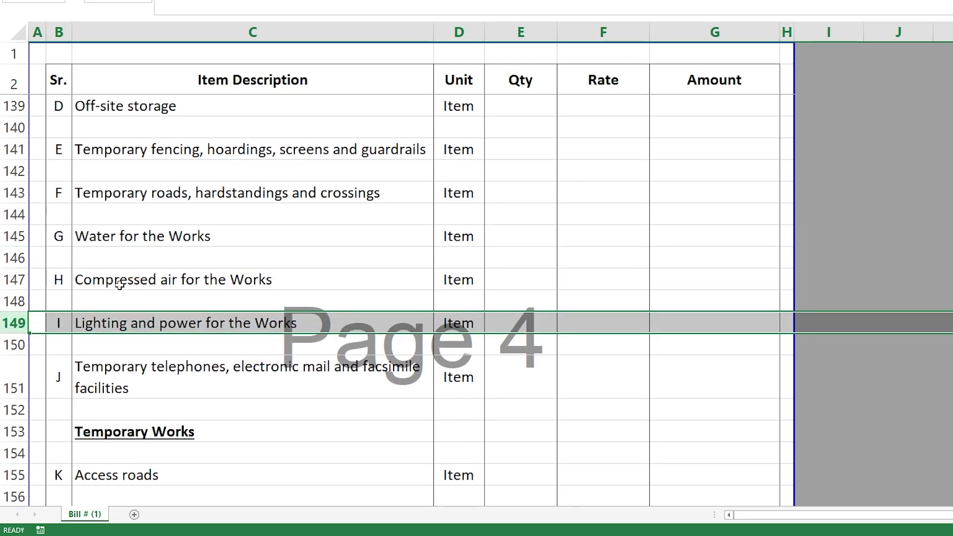
left_click(12, 237)
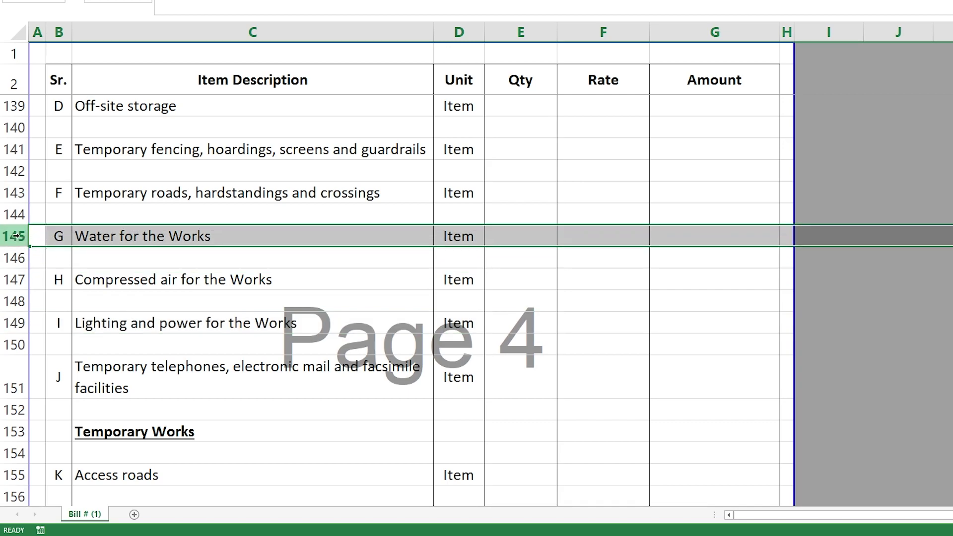
left_click(8, 323, "ctrl")
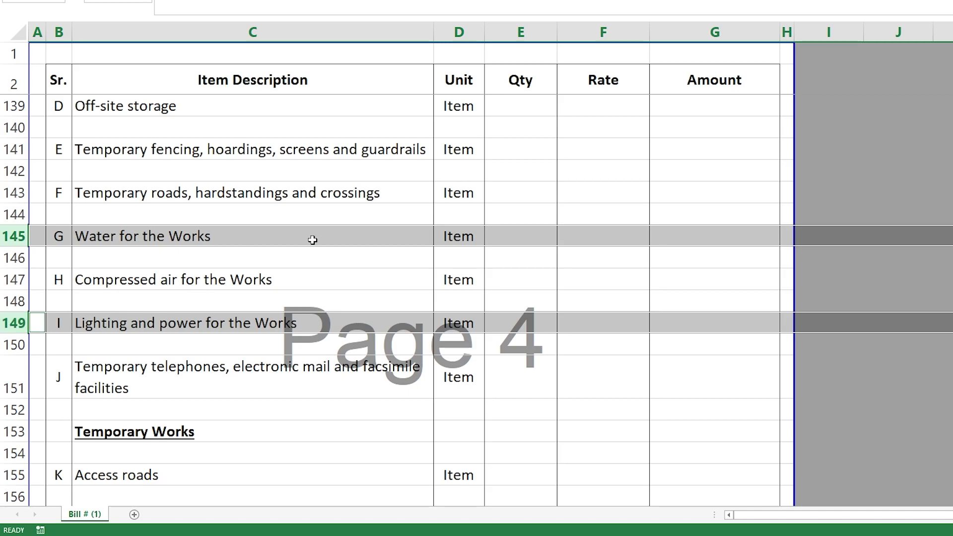
left_click(680, 241)
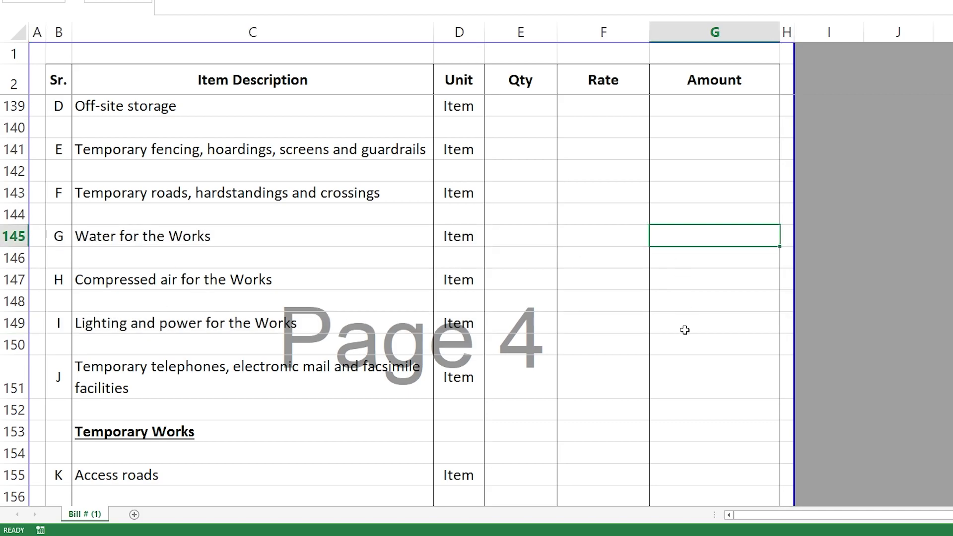
left_click(144, 386)
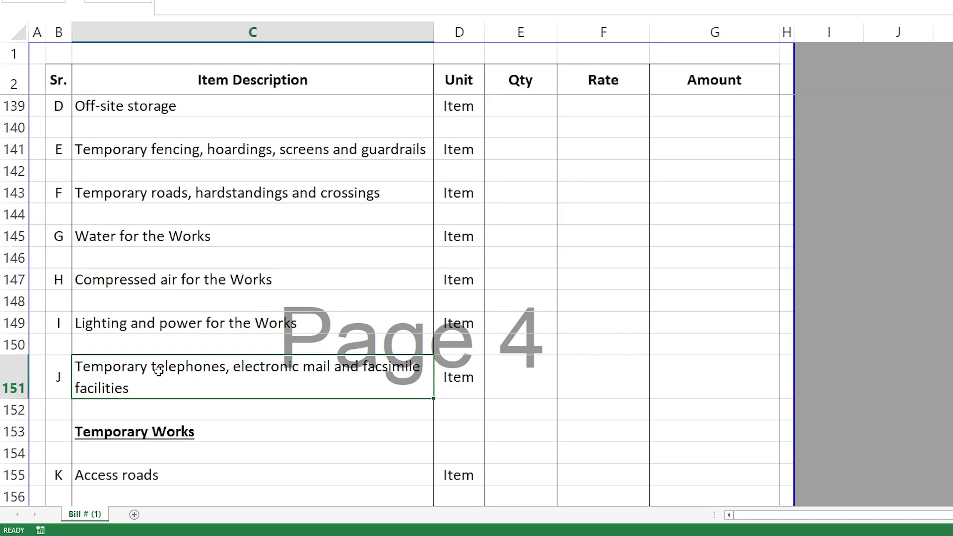
left_click(702, 376)
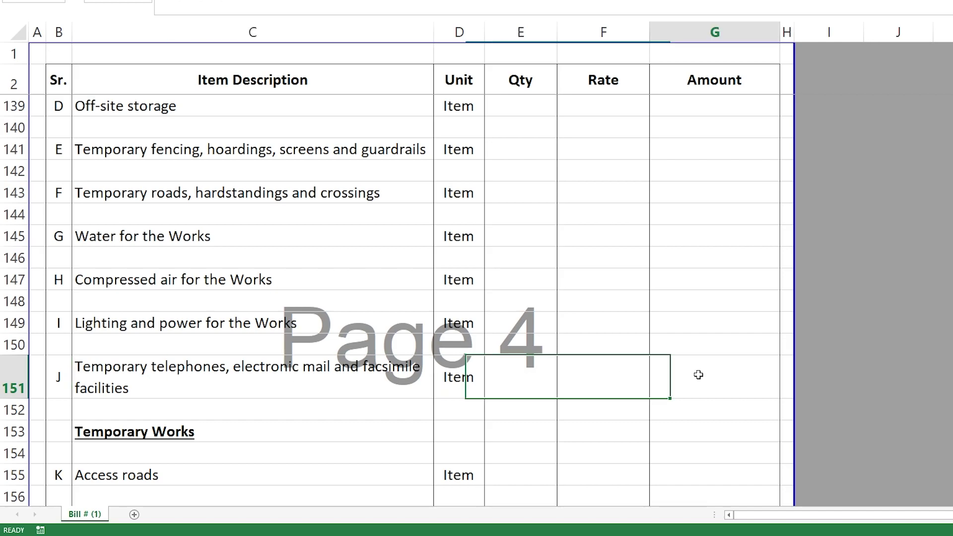
- Select the entire Contractor's Facilities heading row, then the entire Temporary Works heading row
scroll(258, 368, "up", 3)
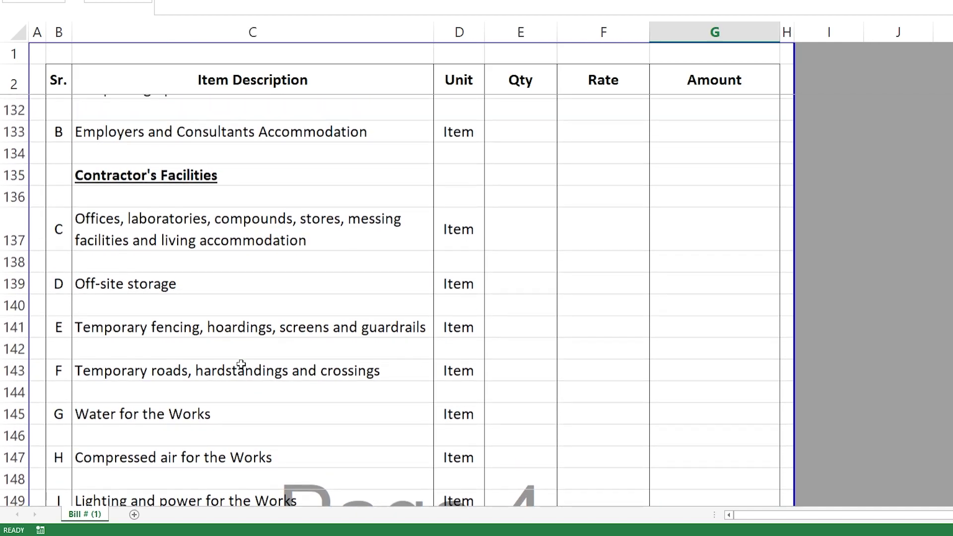
left_click(87, 215)
key("shift+space")
scroll(144, 308, "down", 6)
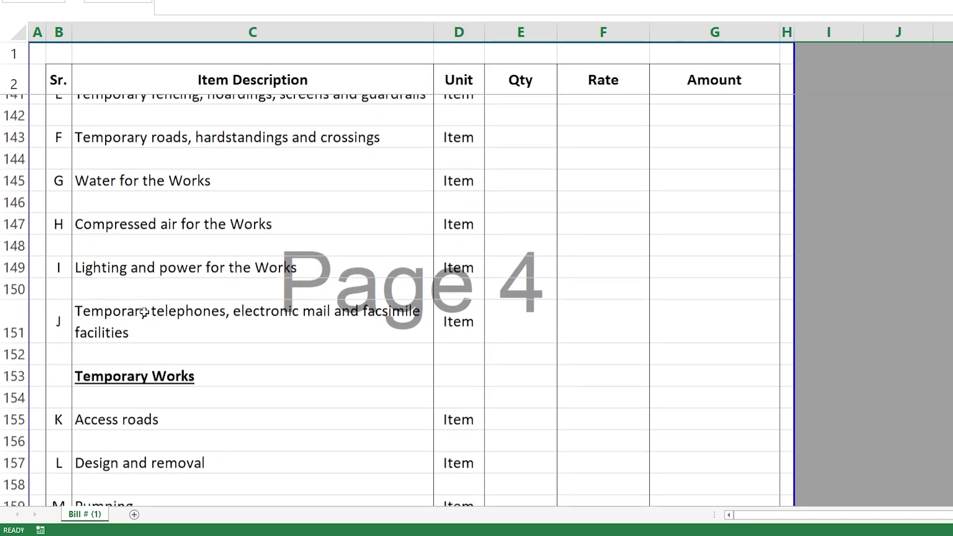
left_click(87, 236)
key("shift+space")
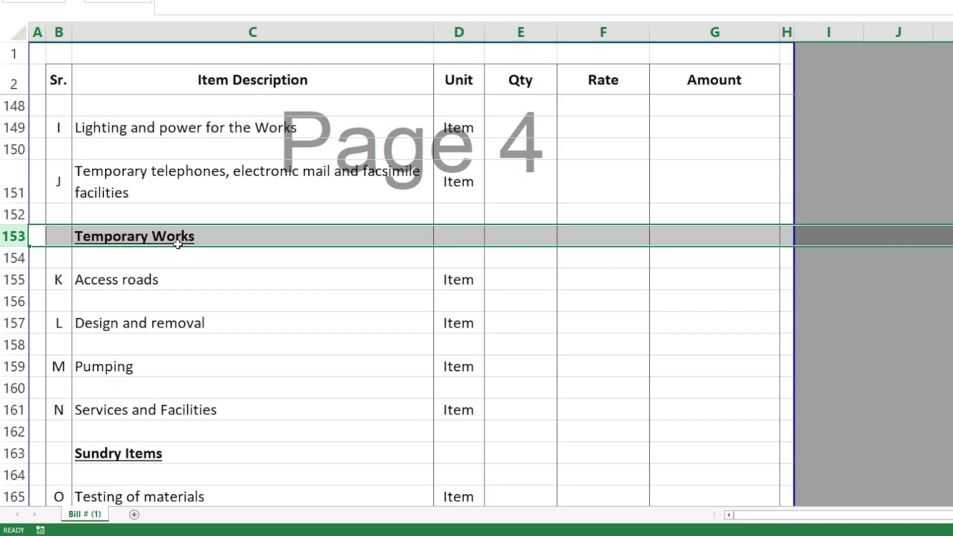
- Select the Temporary Works rows Access roads, Design and removal, Pumping, and Services and Facilities
left_click(88, 271)
key("shift+space")
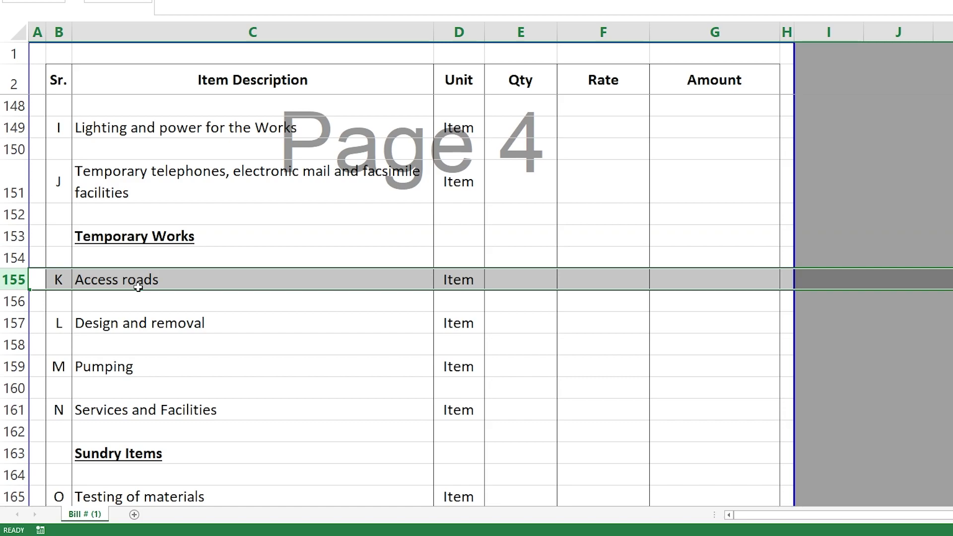
left_click(14, 323)
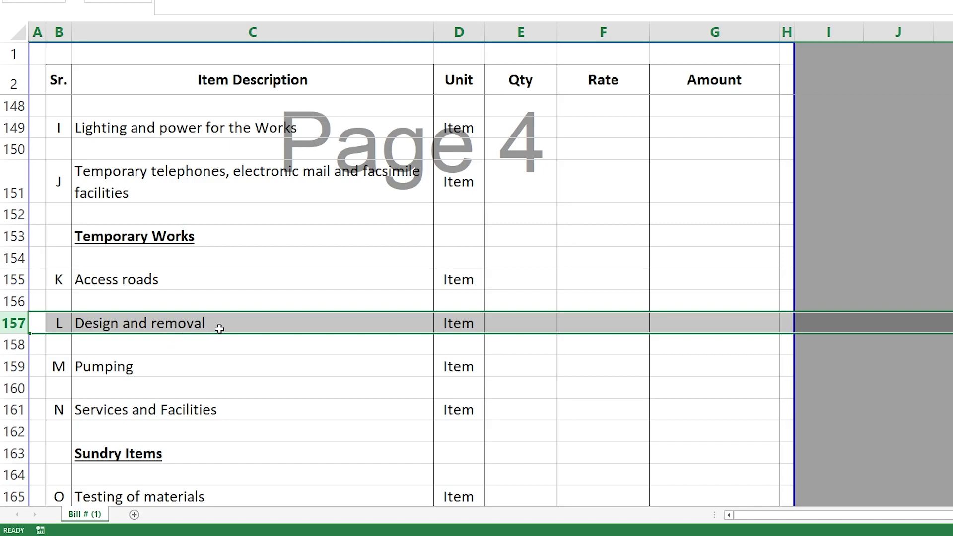
left_click(12, 366)
left_click(14, 412)
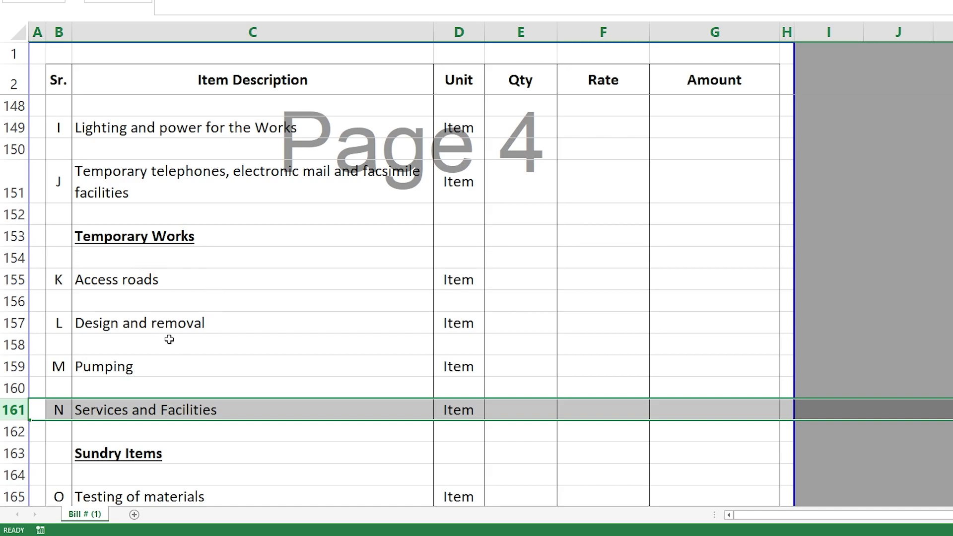
scroll(170, 339, "down", 3)
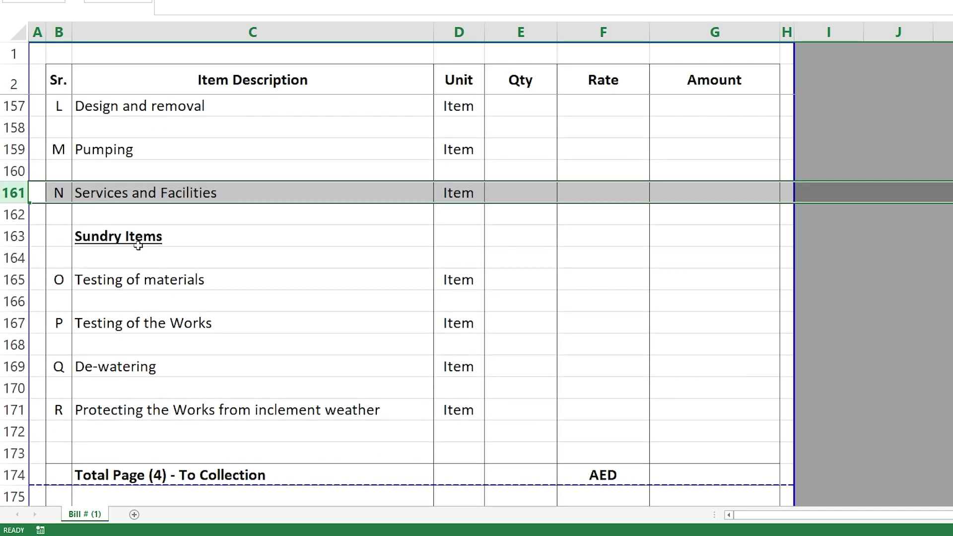
- Point out Testing of materials, Testing of the Works and De-watering with their amounts, leaving text unchanged
left_click(178, 284)
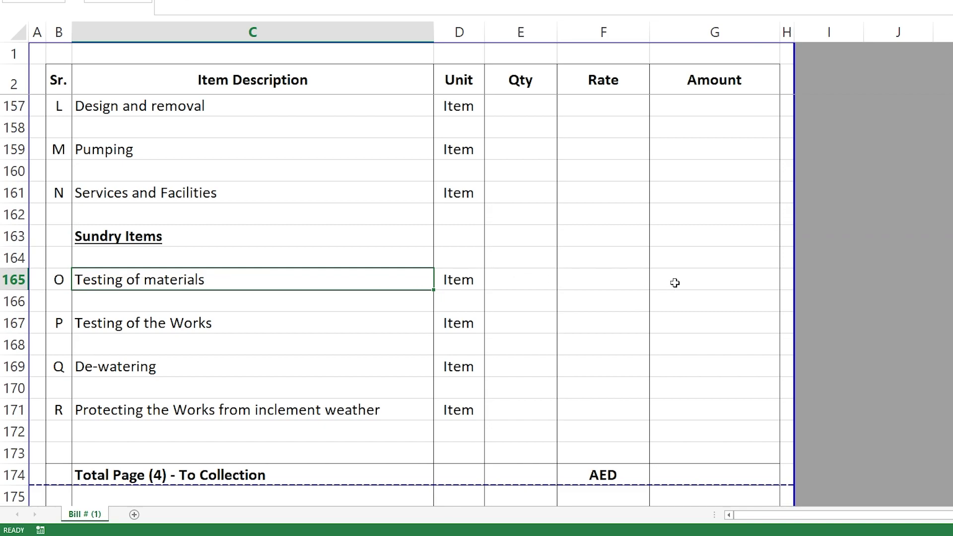
scroll(173, 342, "down", 1)
left_click(19, 259)
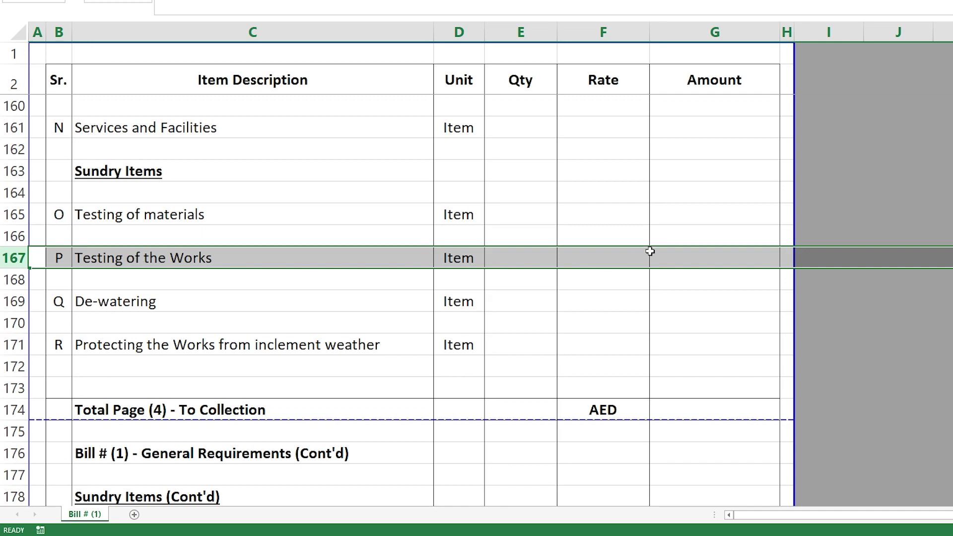
left_click(704, 257)
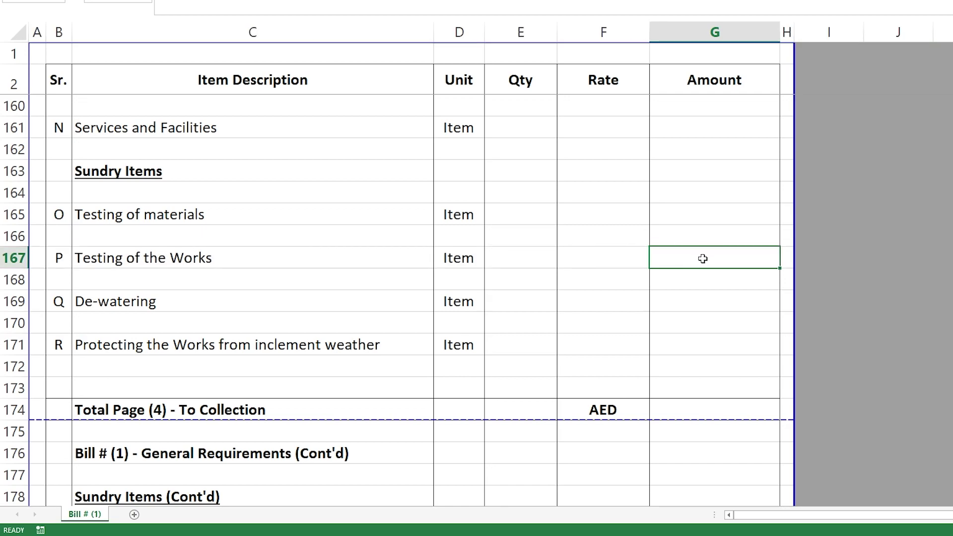
left_click(14, 302)
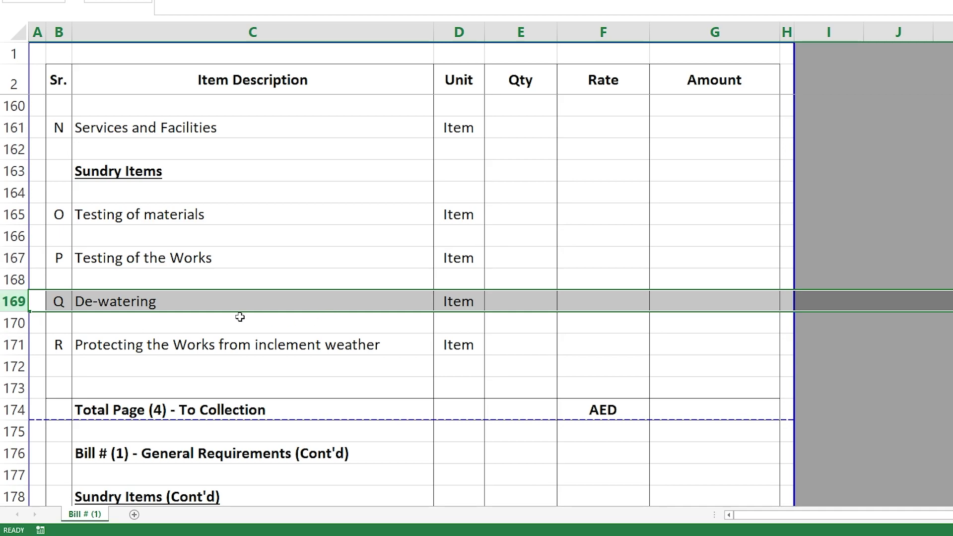
left_click(151, 305)
double_click(170, 304)
left_click_drag(170, 303, 80, 303)
key("Escape")
left_click(687, 301)
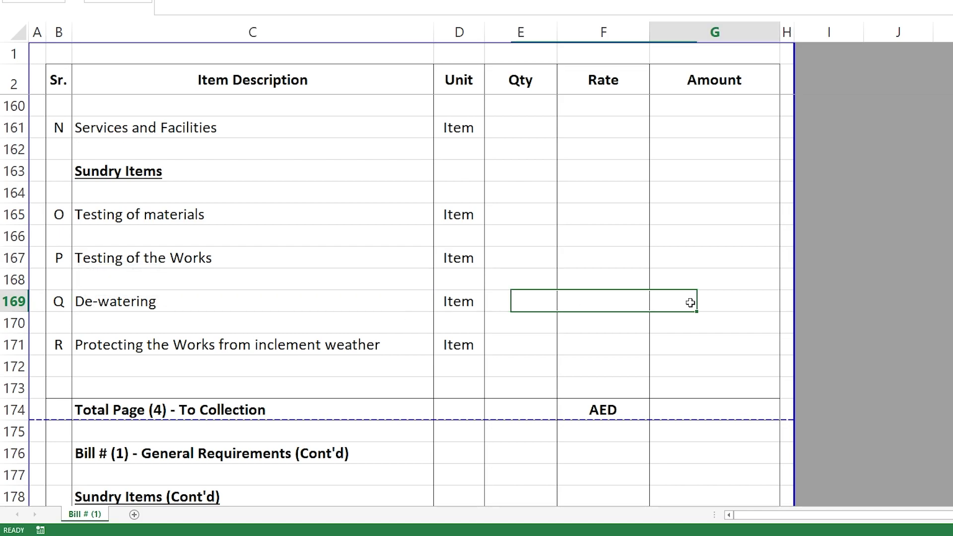
scroll(320, 325, "down", 1)
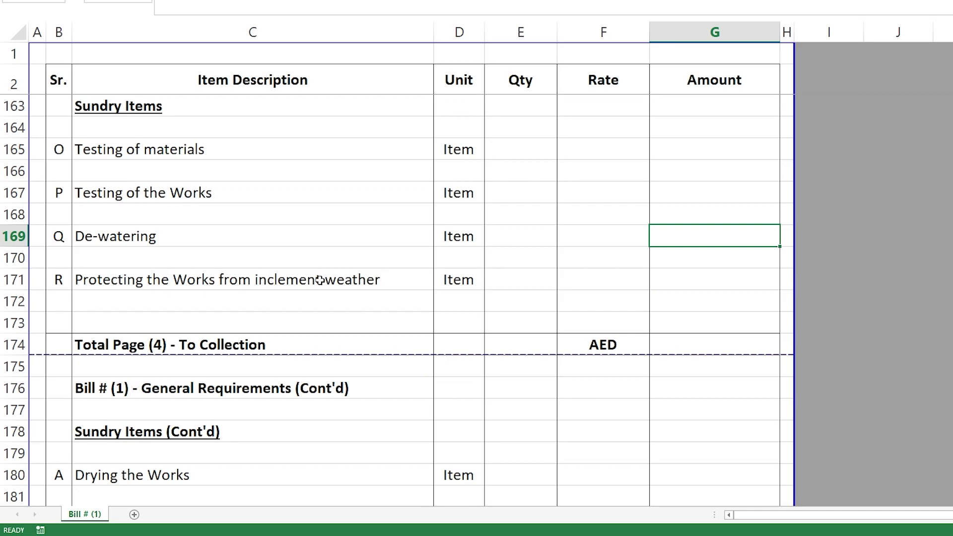
- Point out Precautions against Fire, rubbish removal, Traffic regulations and Maintenance of public and private roads
scroll(293, 285, "down", 2)
scroll(288, 295, "down", 3)
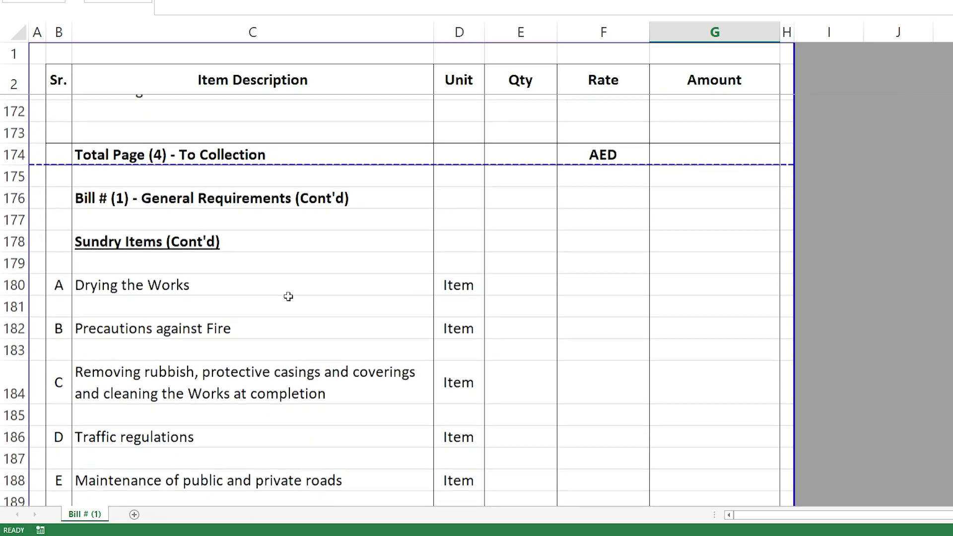
scroll(193, 247, "down", 1)
left_click(189, 195)
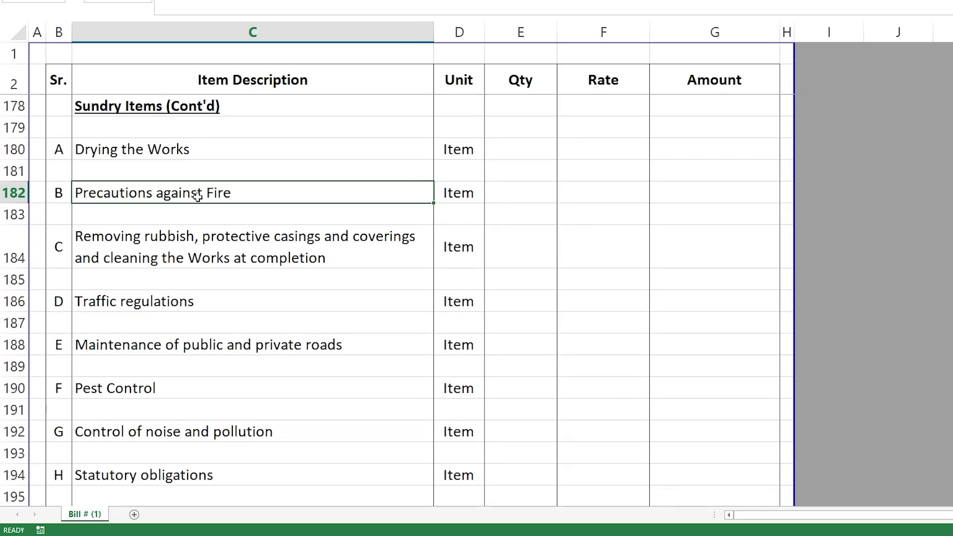
left_click(159, 237)
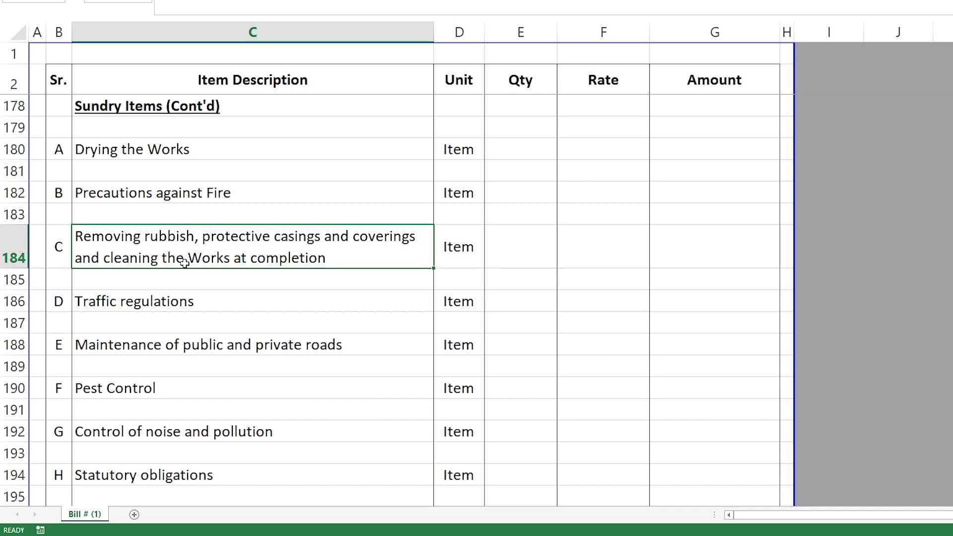
scroll(300, 264, "down", 1)
left_click(189, 241)
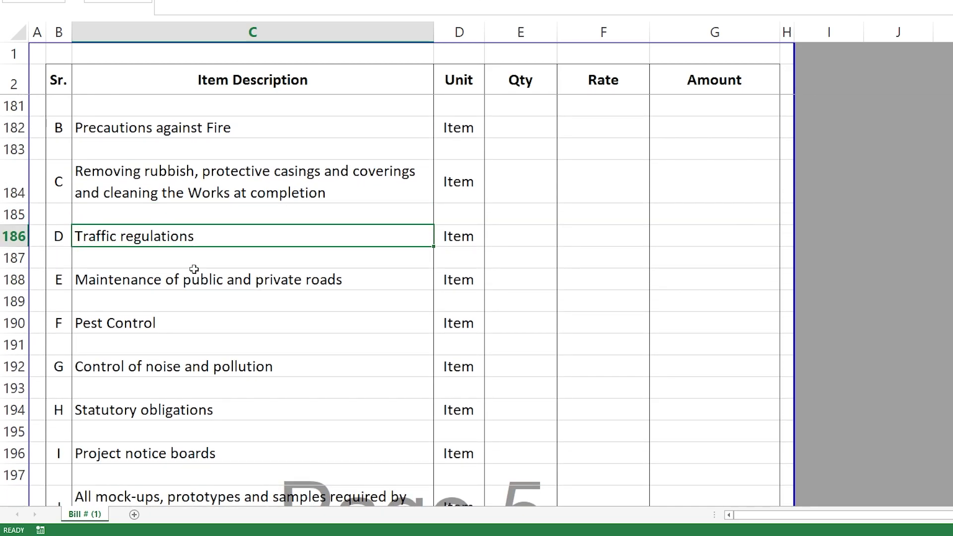
left_click(173, 281)
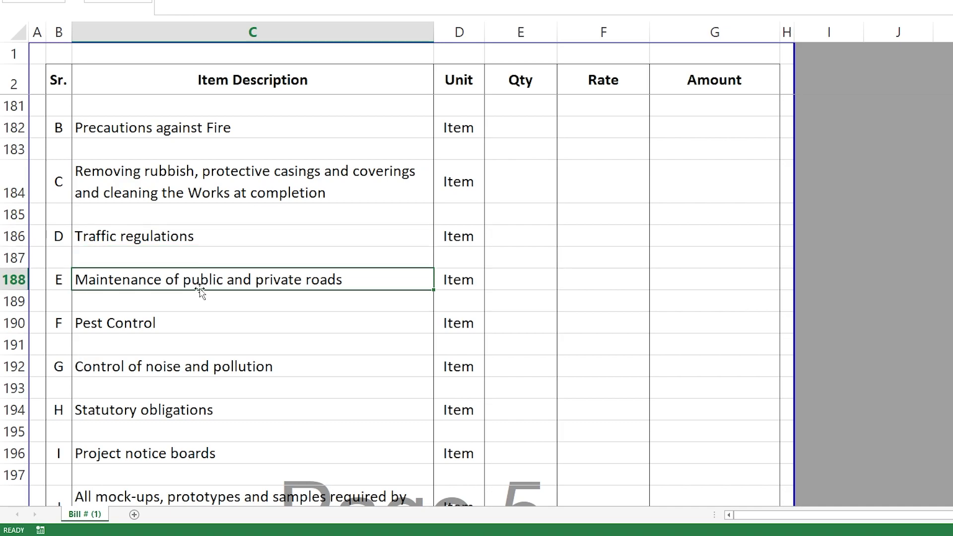
scroll(308, 285, "down", 1)
- Point out Pest Control, noise and pollution, Statutory obligations, Project notice boards and mock-ups items
left_click(193, 265)
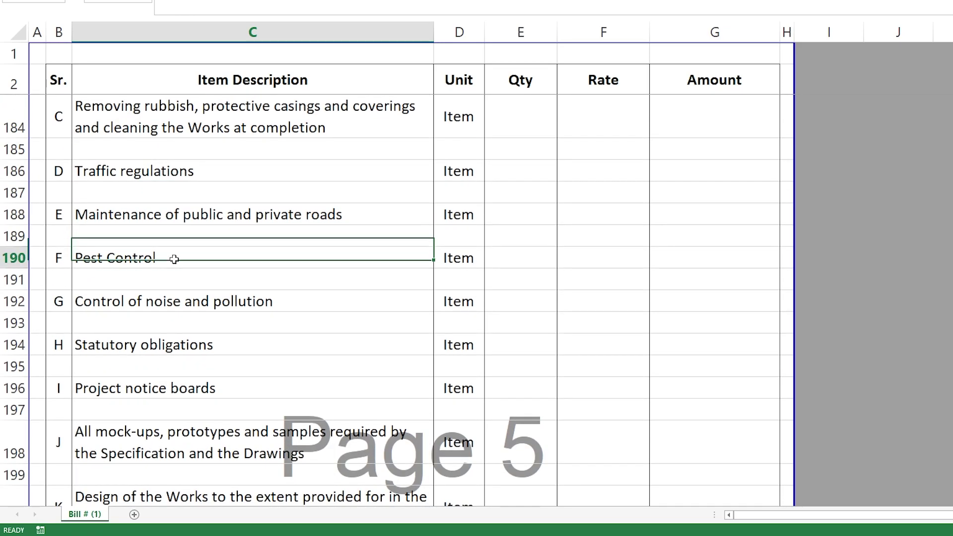
left_click(133, 307)
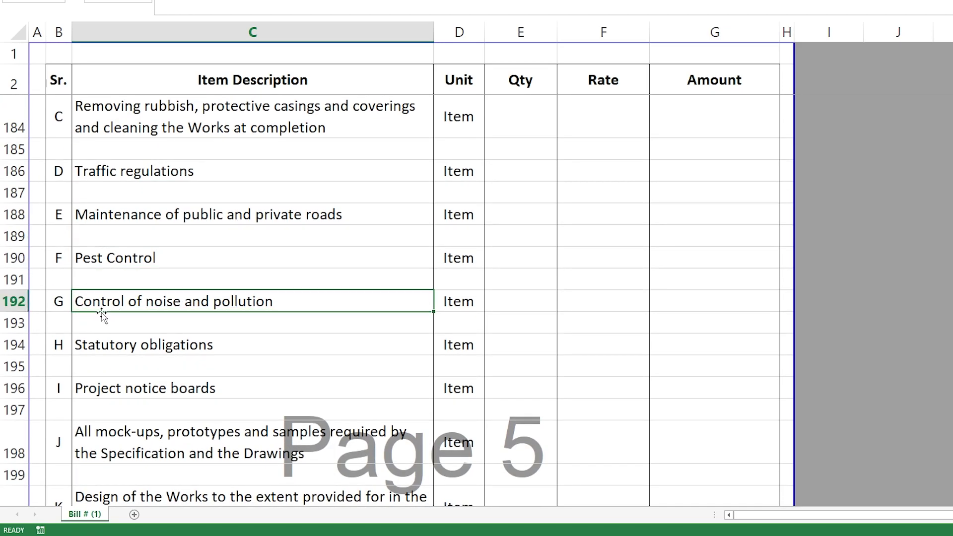
double_click(168, 302)
key("Escape")
left_click(149, 351)
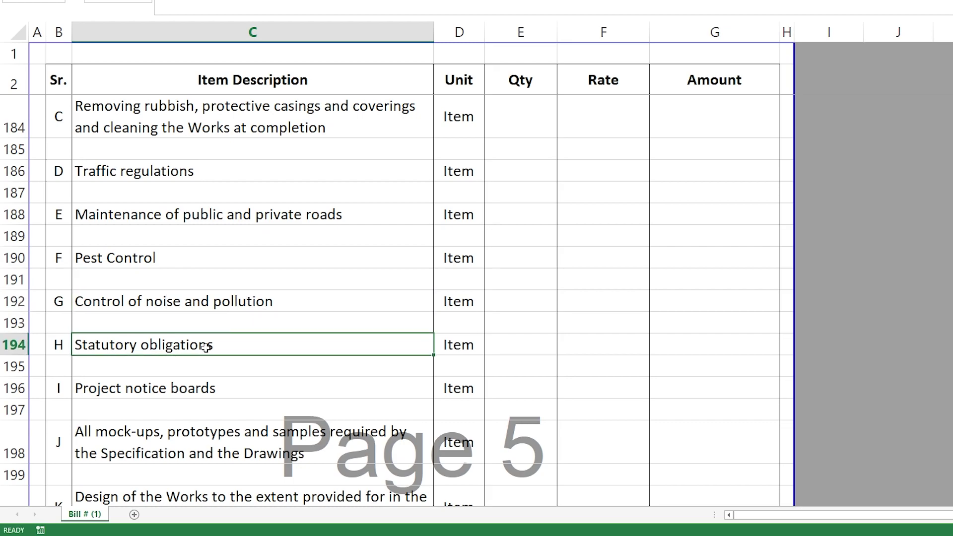
scroll(223, 345, "down", 1)
left_click(129, 303)
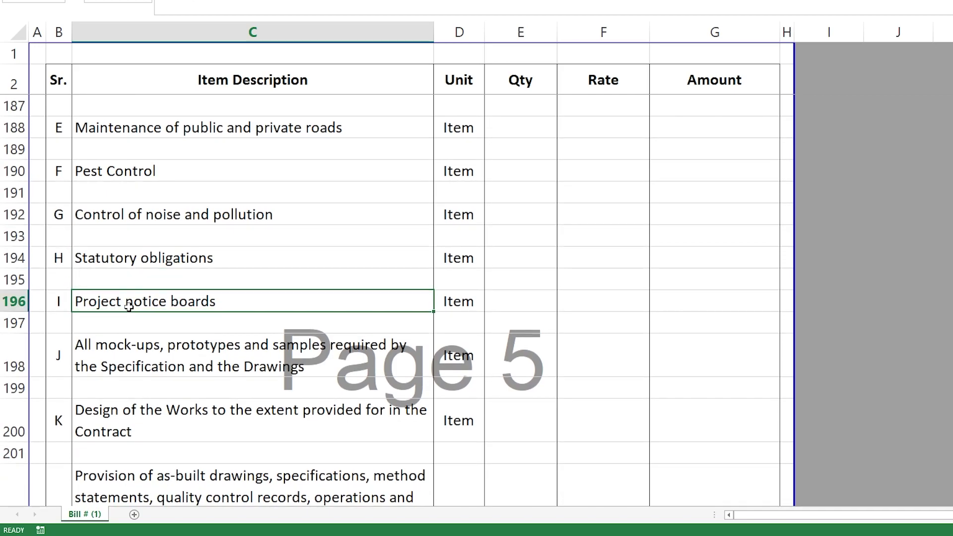
scroll(228, 301, "down", 1)
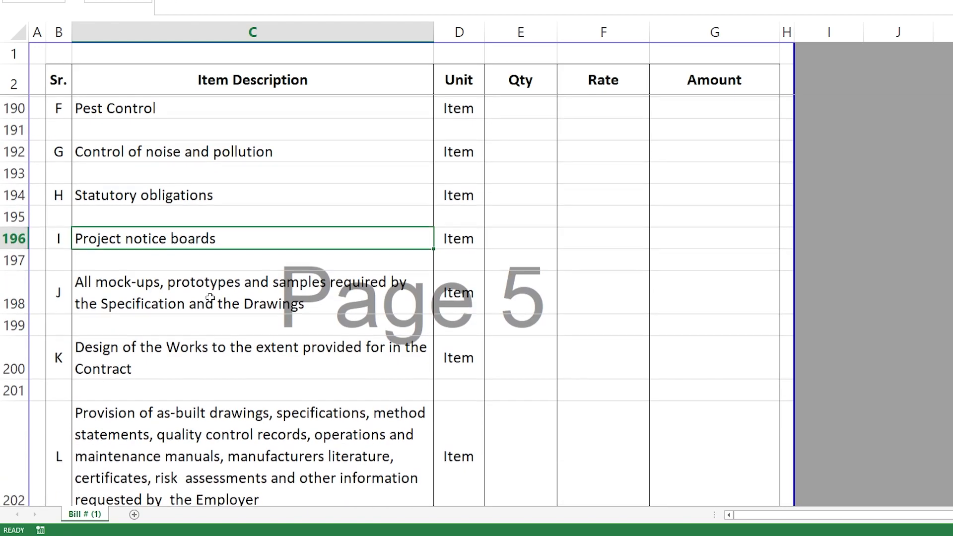
left_click(164, 288)
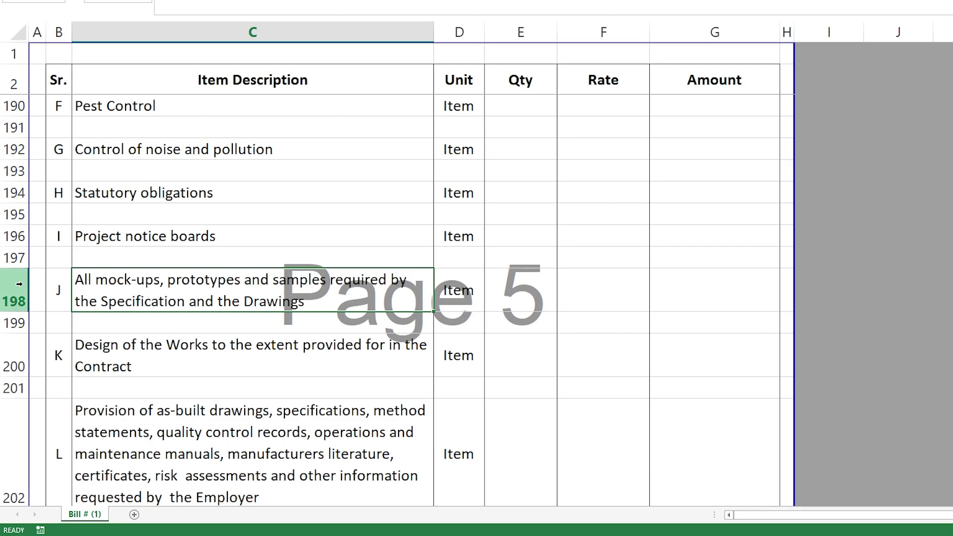
- Point out the mock-ups Amount, Design of the Works, and the as-built drawings item and its Amount
left_click(674, 272)
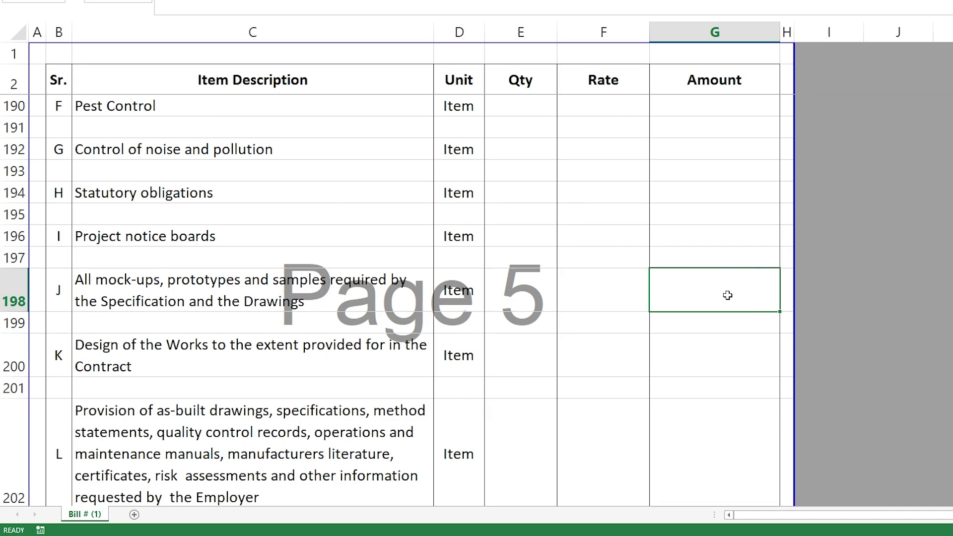
scroll(187, 297, "down", 1)
left_click(149, 293)
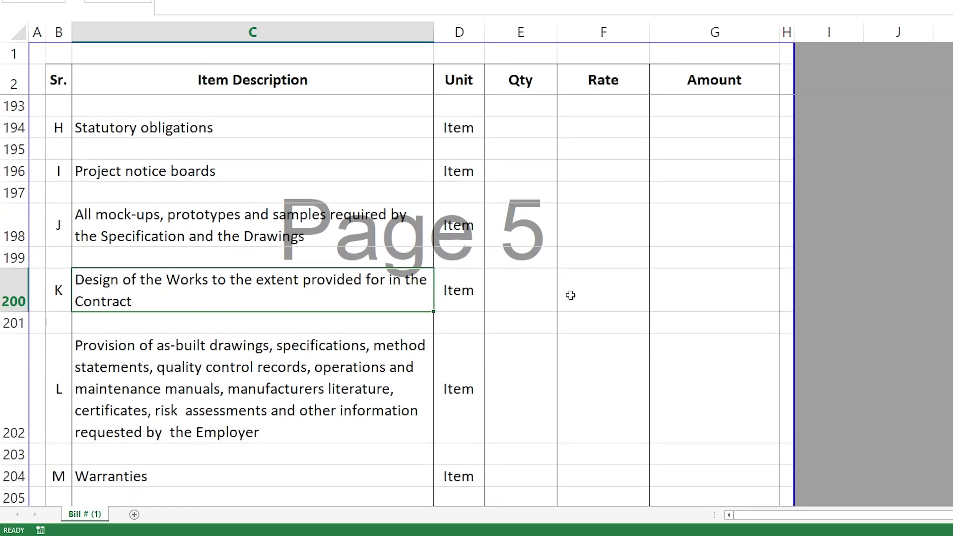
scroll(209, 298, "down", 1)
left_click(227, 289)
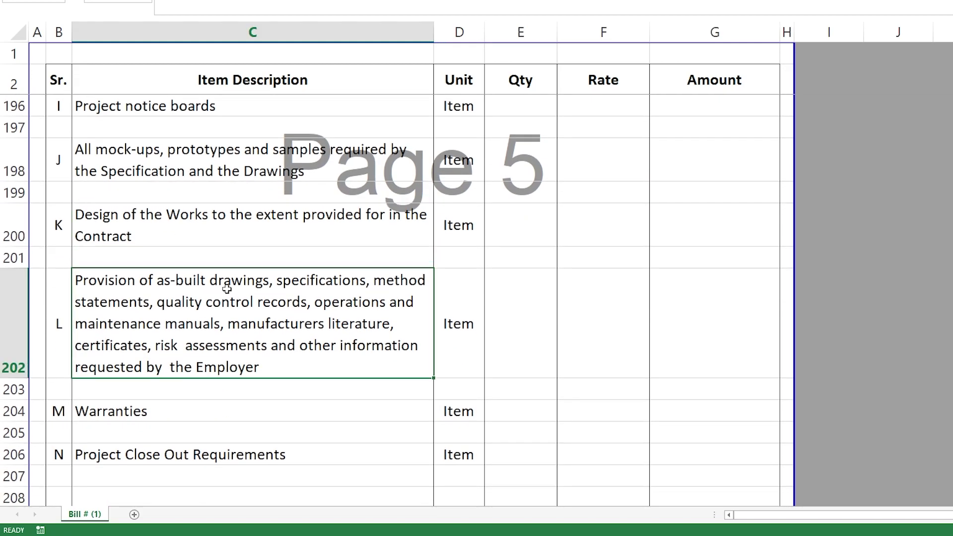
double_click(255, 282)
left_click_drag(157, 281, 271, 282)
key("Escape")
left_click(720, 312)
- Point out the Warranties and Project Close Out Requirements items with their Amounts, down to Total Page (5)
scroll(180, 334, "down", 1)
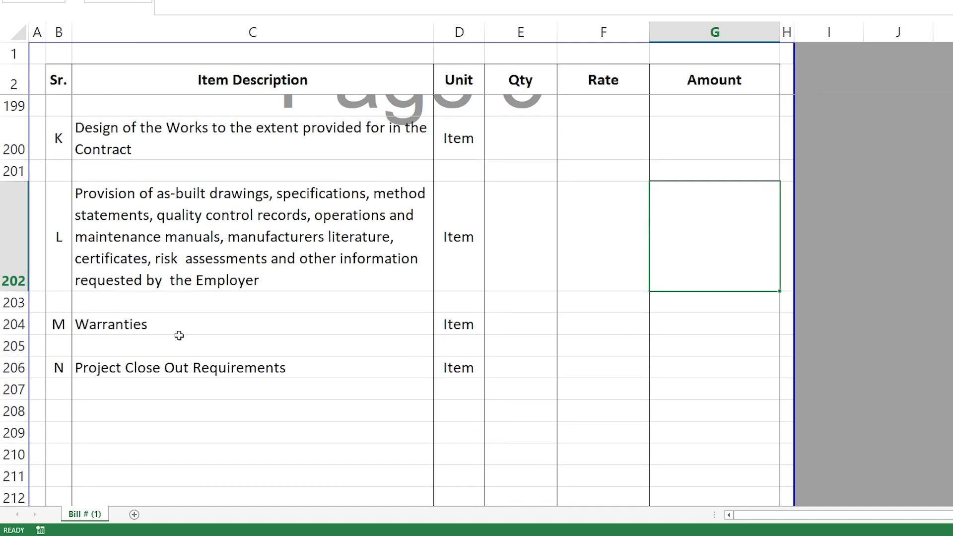
left_click(341, 331)
left_click(668, 326)
scroll(173, 351, "down", 1)
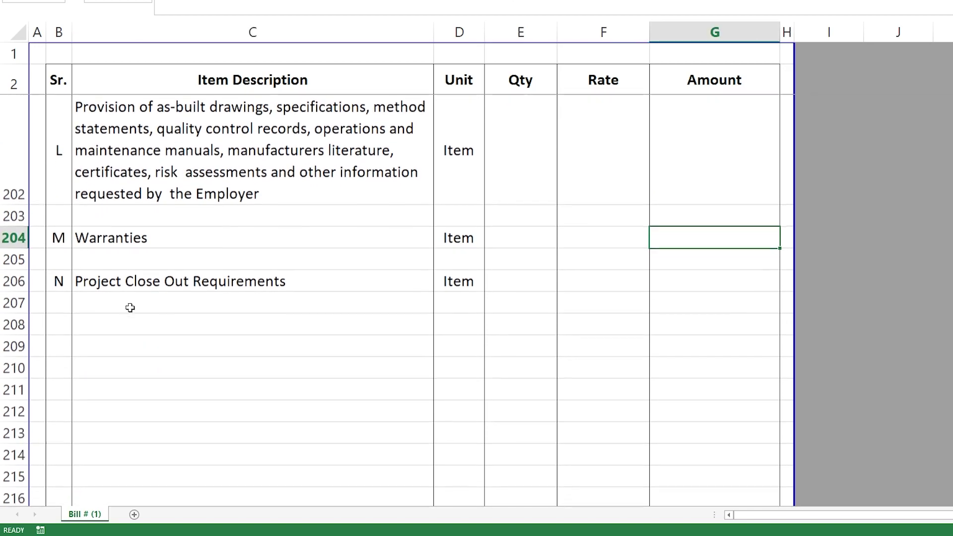
left_click(116, 280)
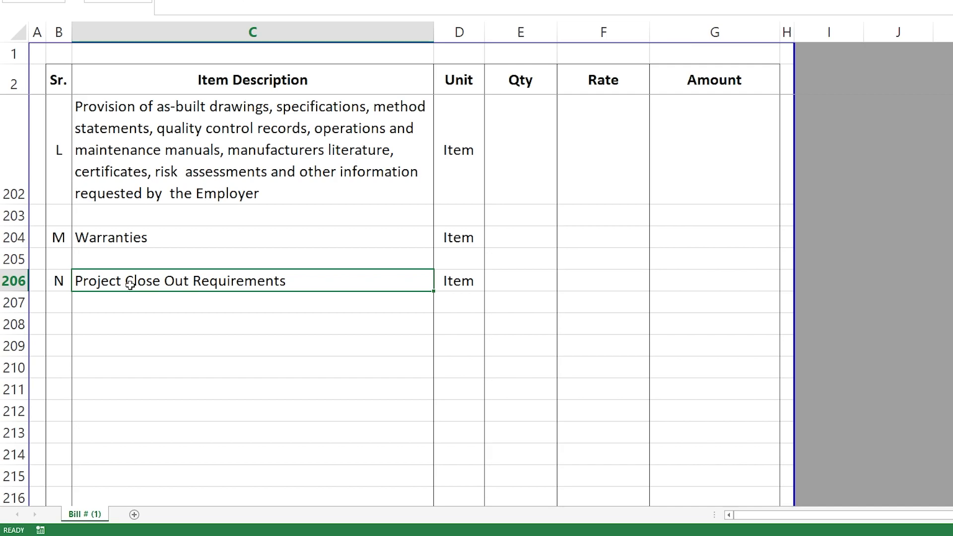
left_click(681, 280)
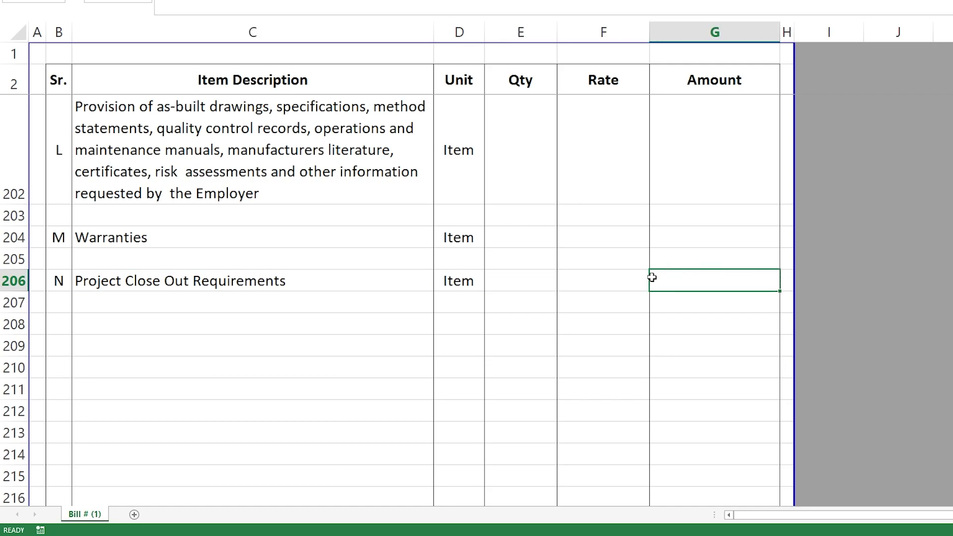
scroll(652, 277, "down", 4)
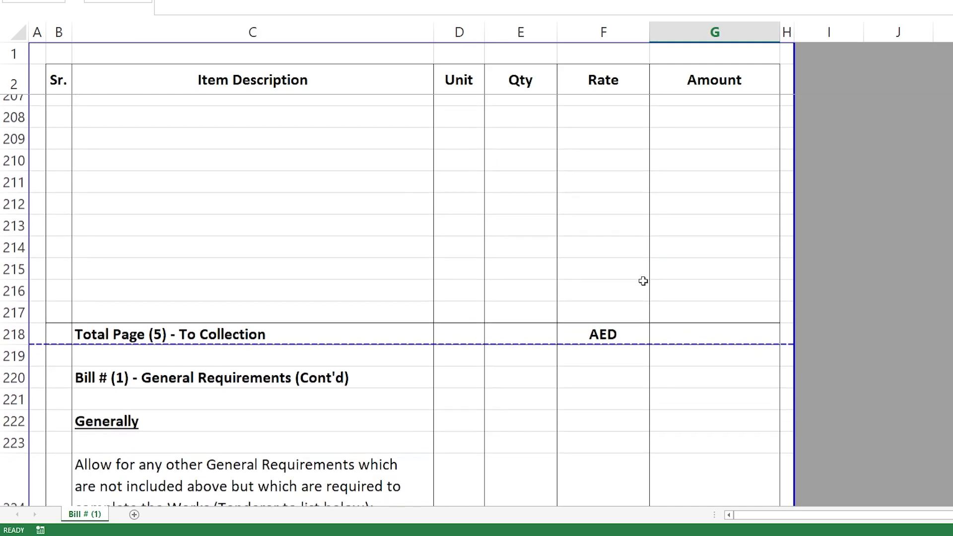
- Select the Generally heading row and step through allowance items A–C and their Amount cells
scroll(380, 291, "down", 1)
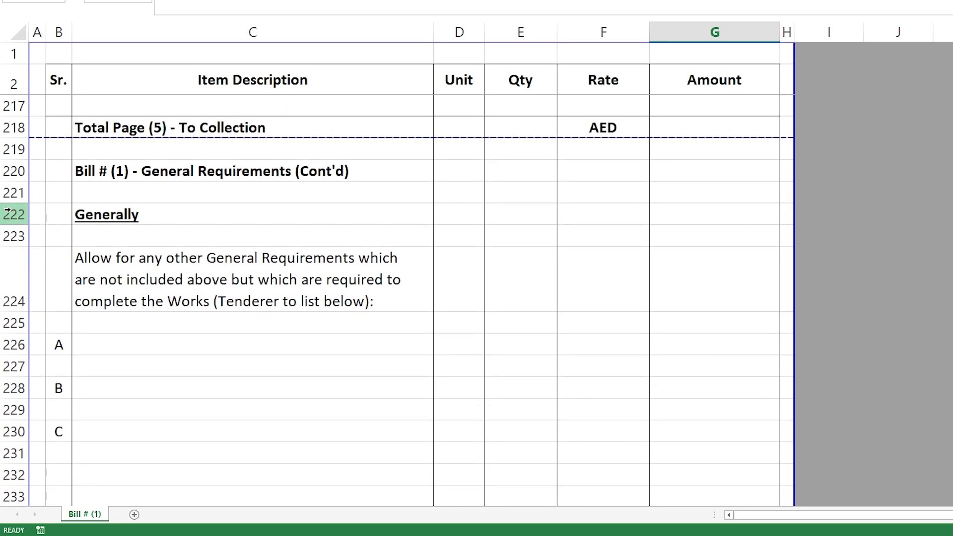
left_click(14, 214)
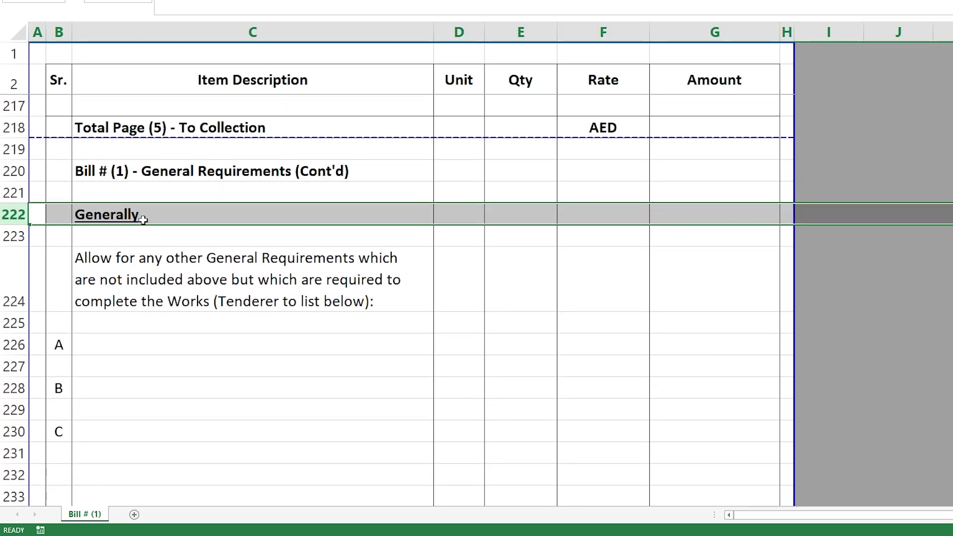
left_click(111, 264)
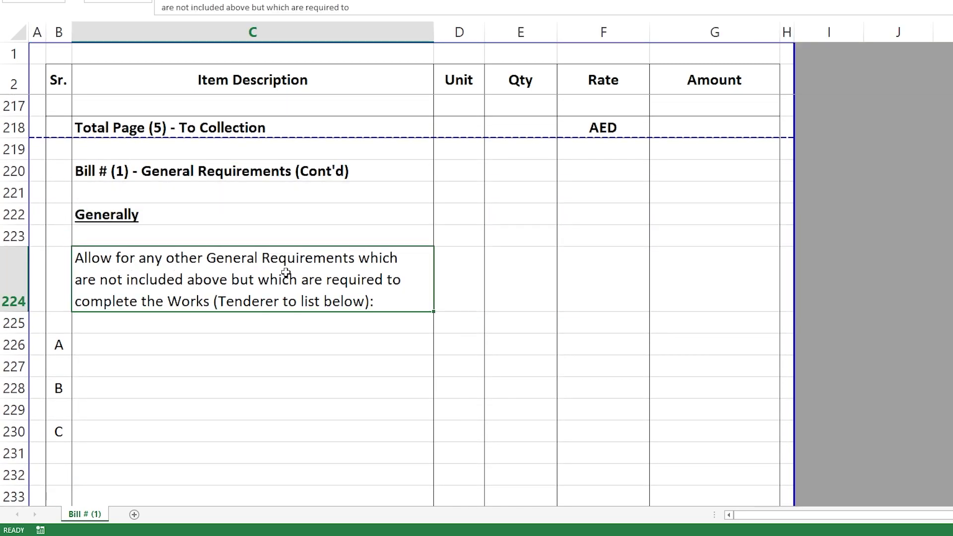
key("Down")
key("Down")
key("Down")
key("Down")
key("Down")
key("Down")
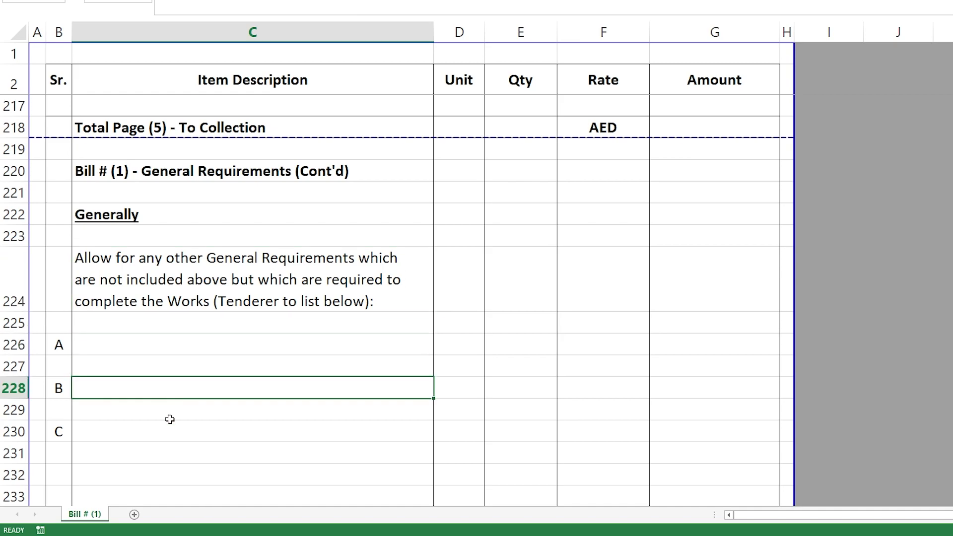
left_click(704, 334)
key("Down")
key("Down")
key("Down")
key("Down")
scroll(666, 387, "down", 2)
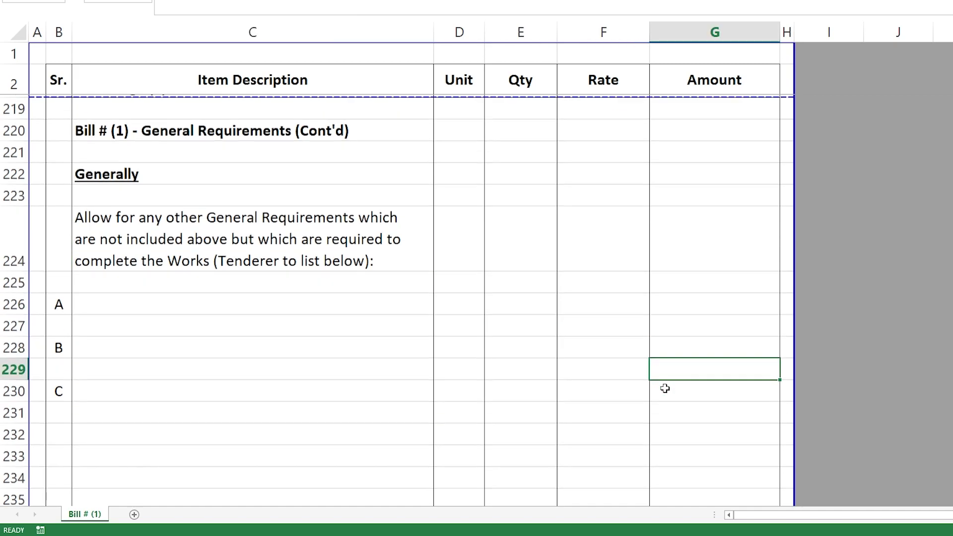
scroll(598, 377, "up", 20)
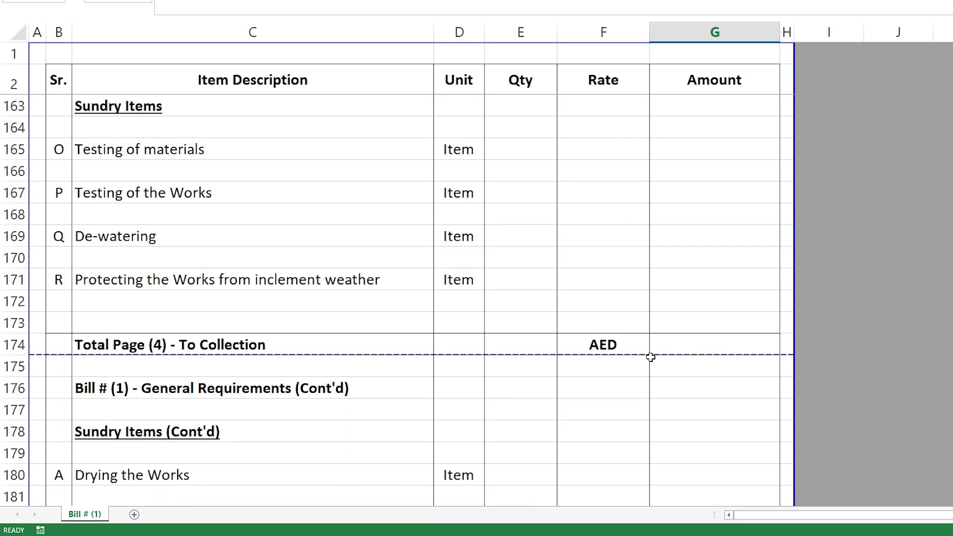
- Check the Total Page (3) amount and select part of the Amount column, then reach the Collection section
scroll(660, 351, "up", 8)
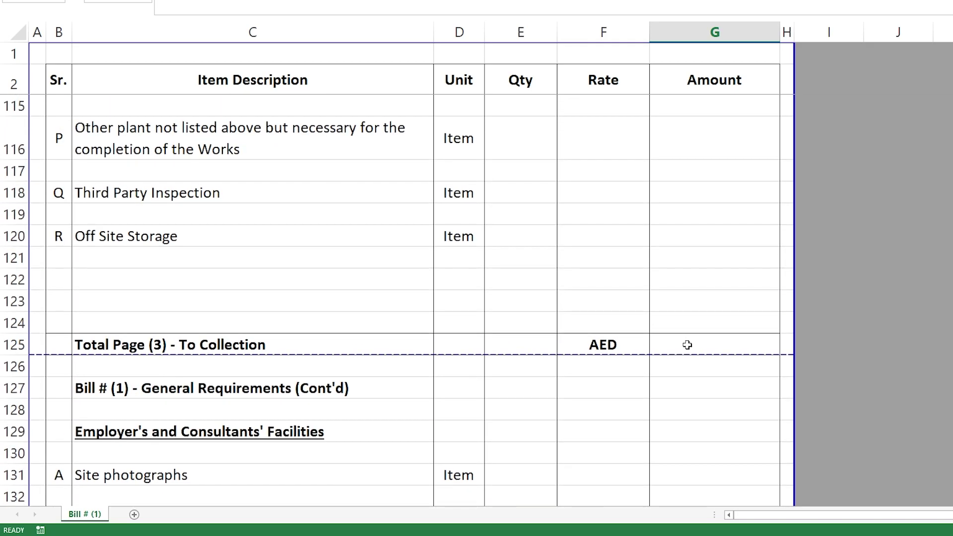
left_click(689, 345)
key("Escape")
scroll(710, 328, "up", 8)
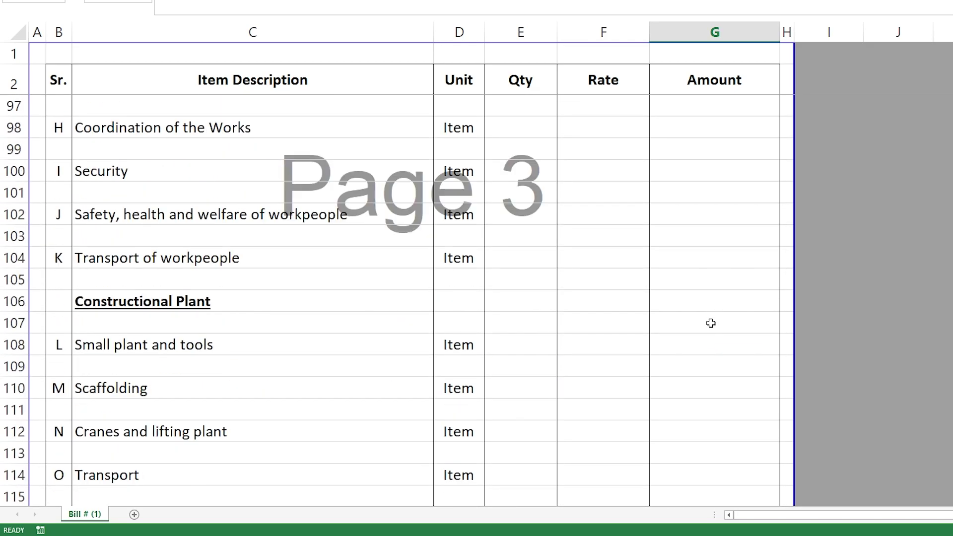
left_click_drag(711, 171, 694, 493)
scroll(698, 424, "down", 6)
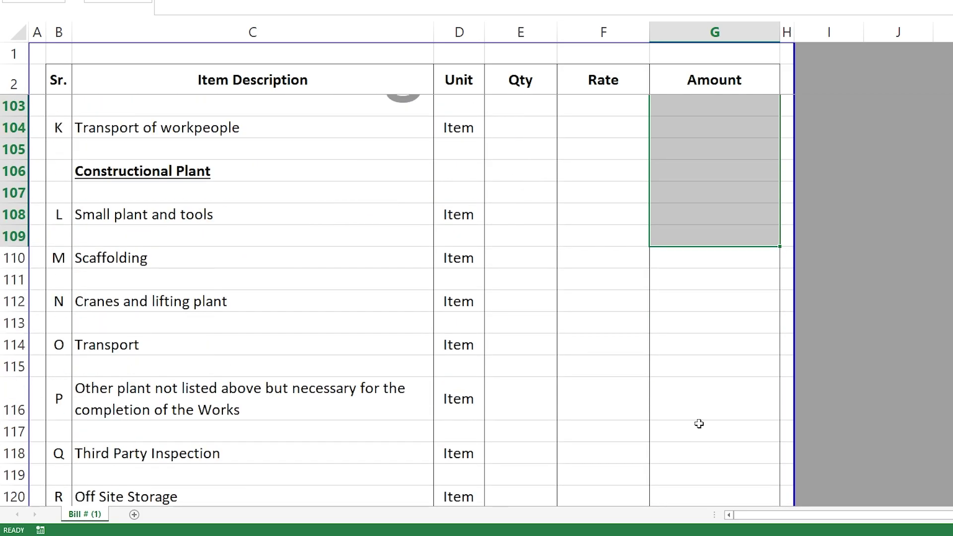
scroll(699, 394, "down", 20)
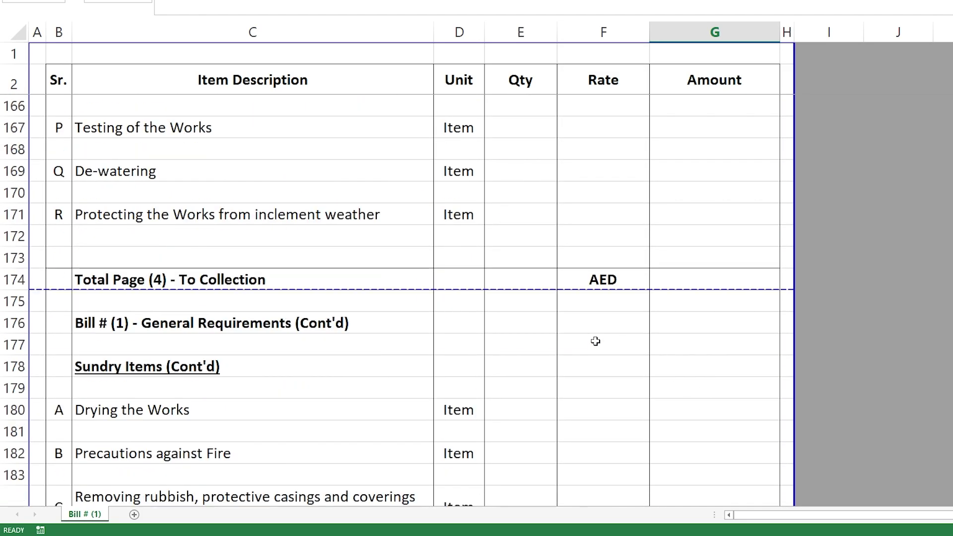
scroll(591, 370, "down", 20)
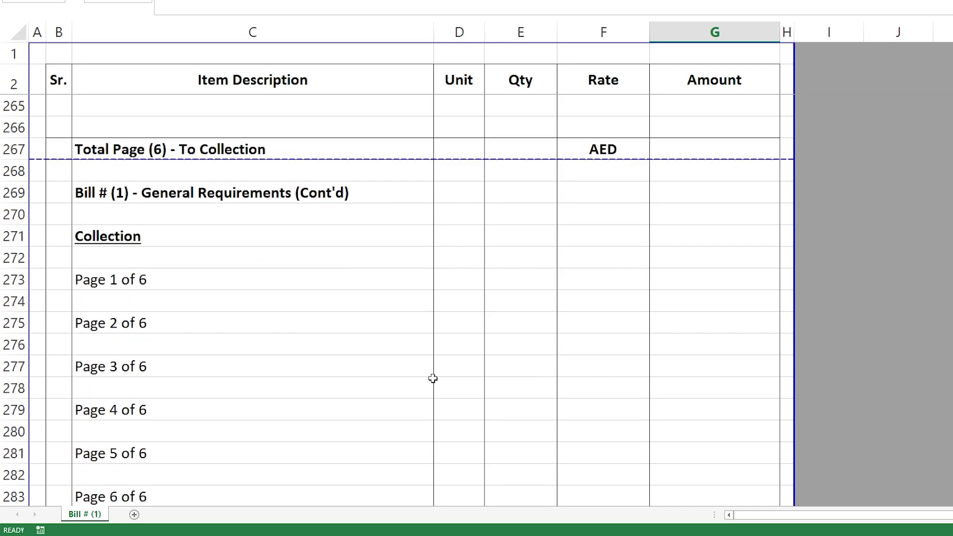
- Point out the Collection entries Page 1 of 6 through Page 6 of 6 and their amounts
scroll(230, 262, "down", 1)
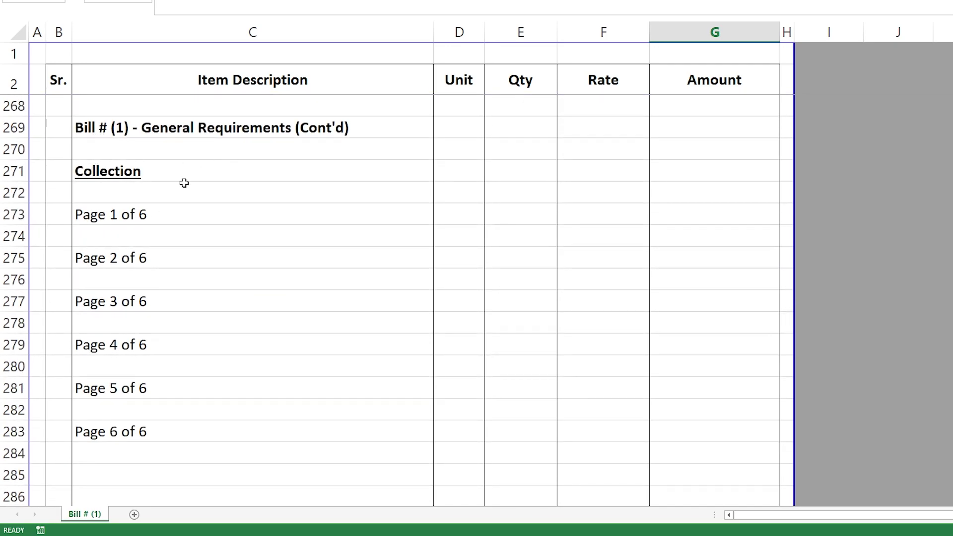
left_click(716, 218)
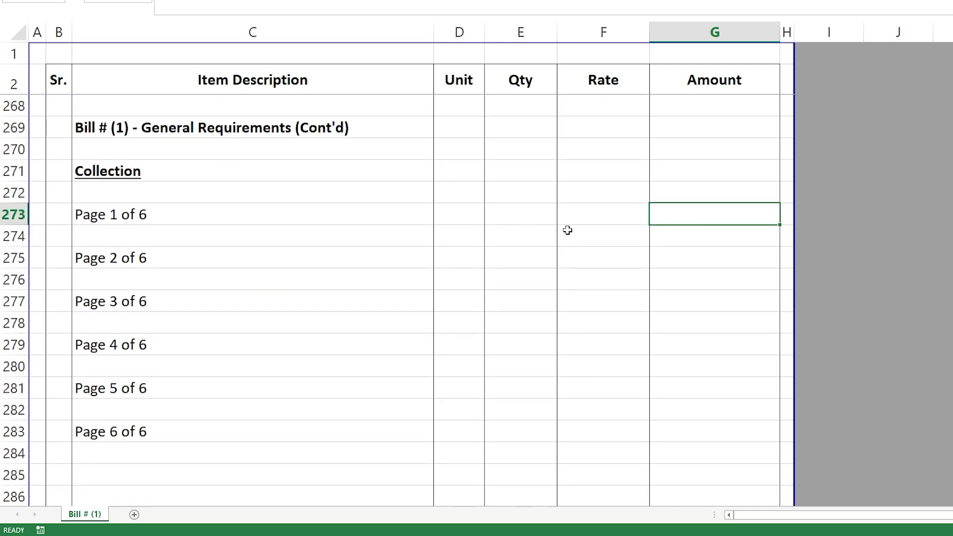
left_click(109, 258)
left_click(111, 301)
left_click(109, 345)
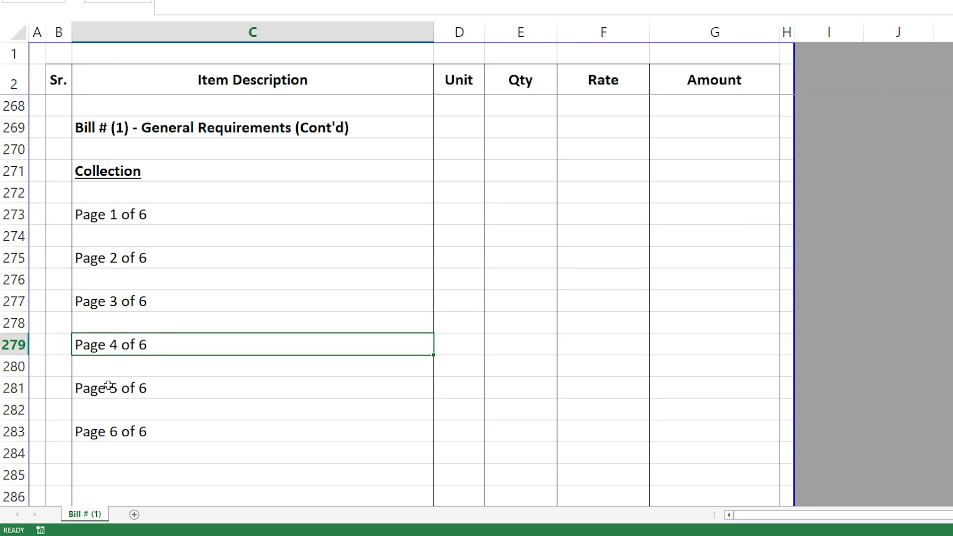
left_click(698, 433)
- Return to the other general requirements allowance on page 6 and the empty rows below it
scroll(356, 390, "up", 11)
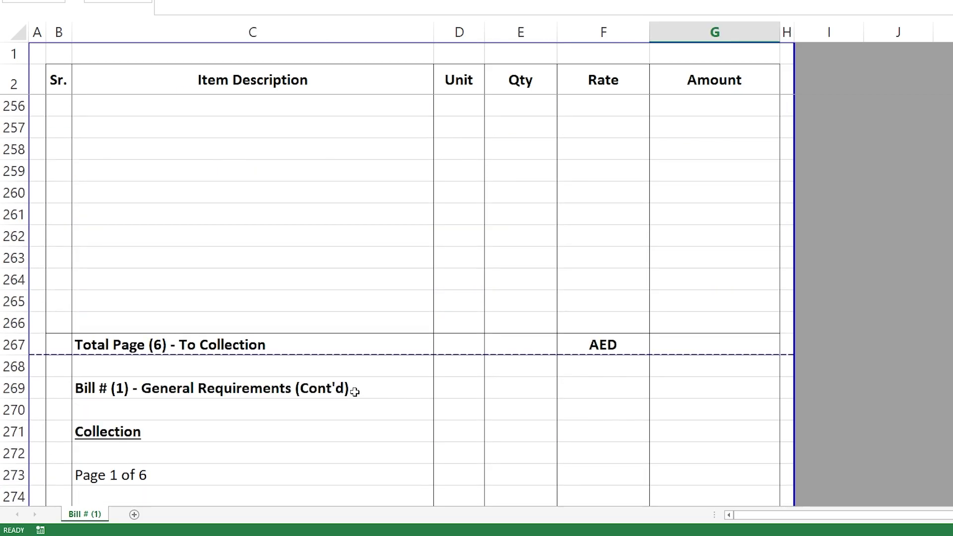
scroll(436, 233, "up", 5)
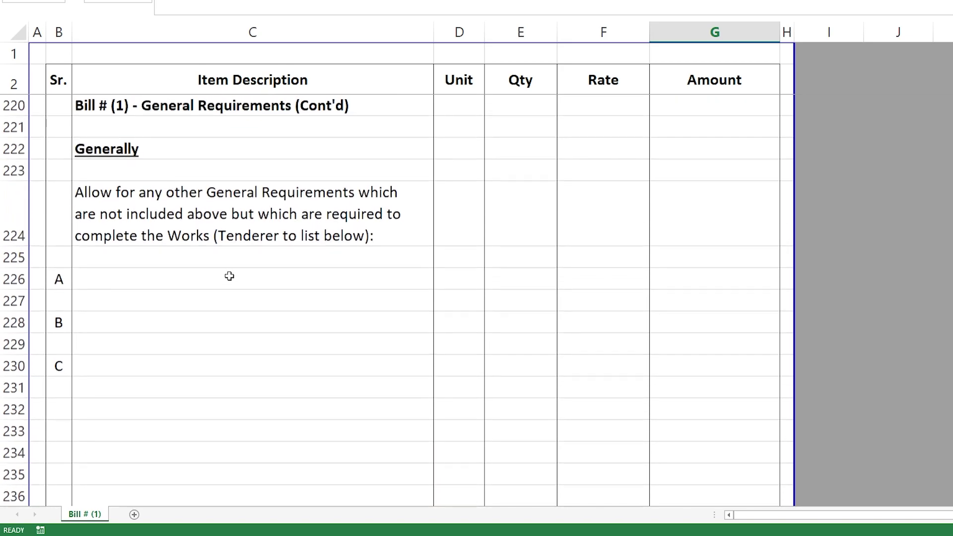
left_click(158, 214)
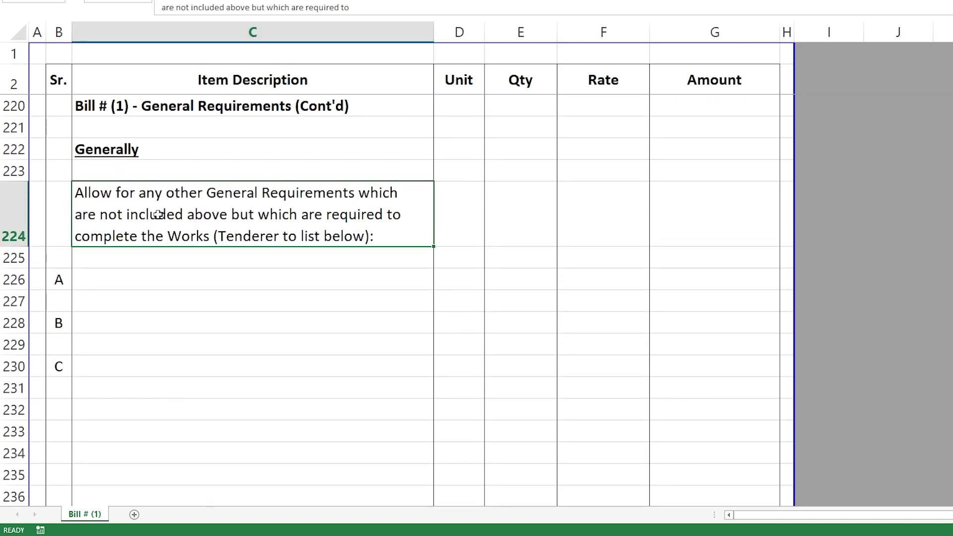
scroll(193, 287, "down", 13)
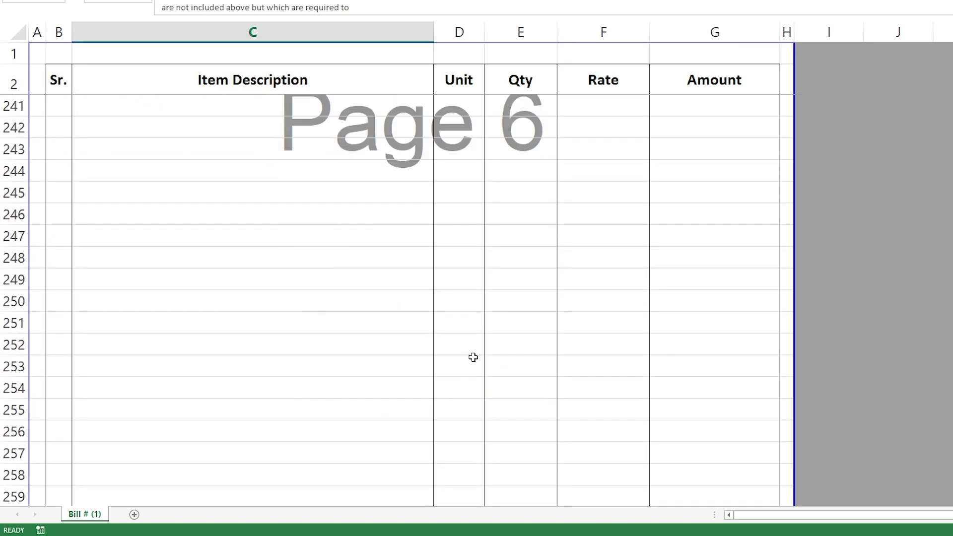